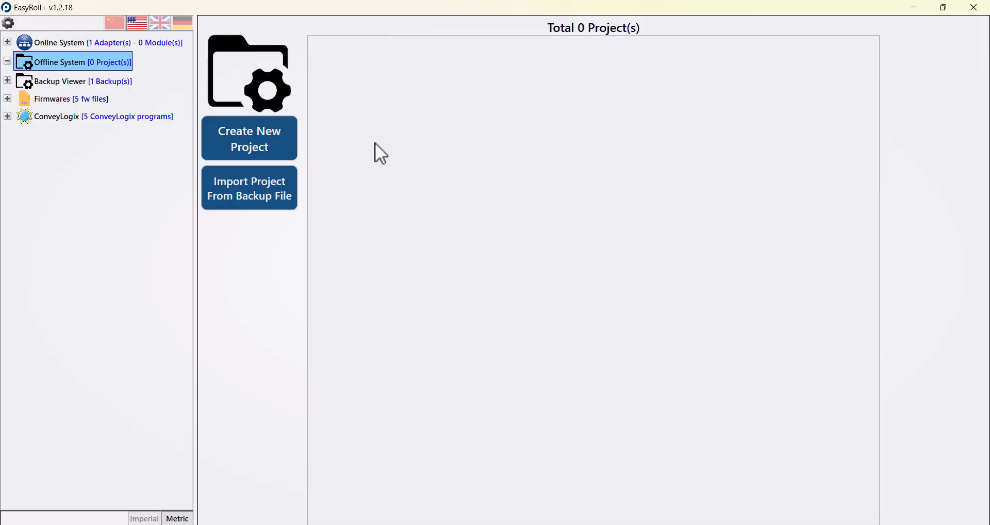
# Step: Create a new offline project named abc
pyautogui.click(265, 146)
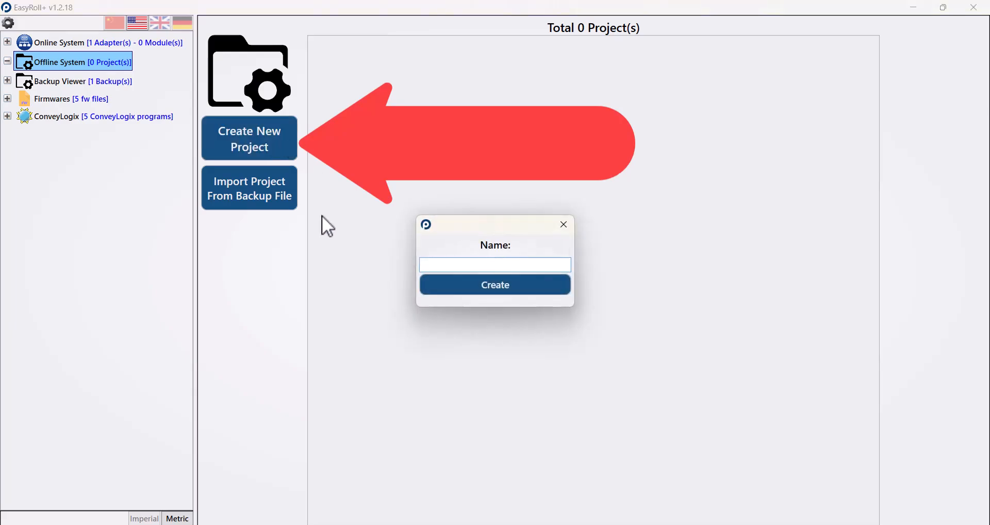
pyautogui.write('abc')
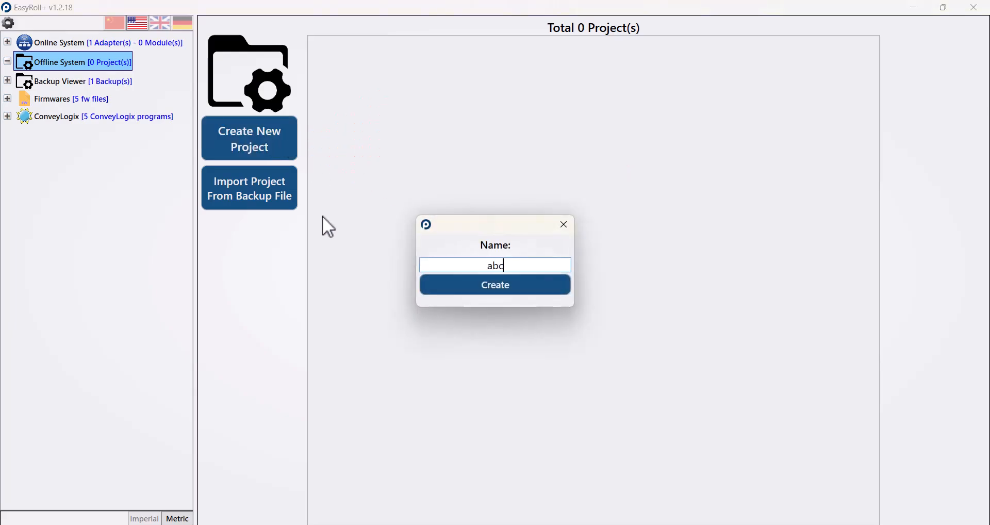
pyautogui.press('Return')
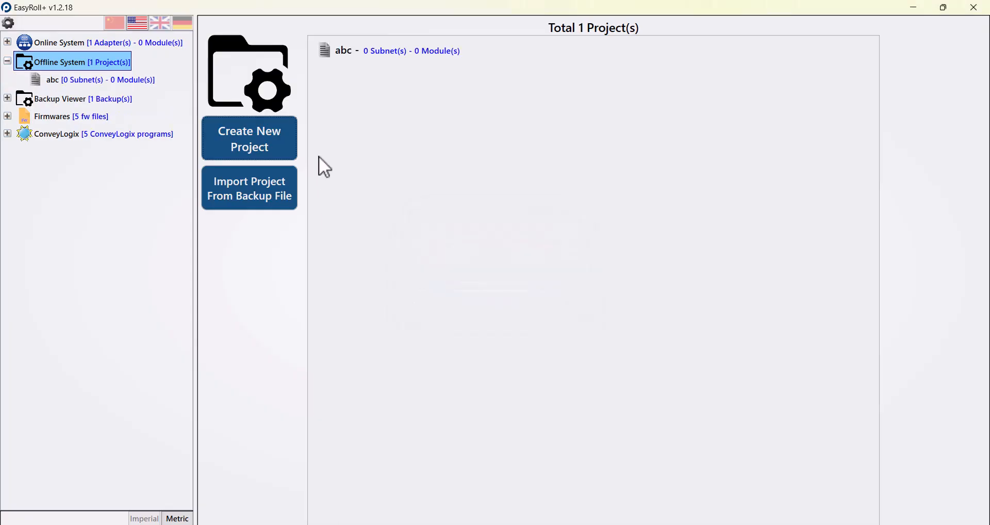
# Step: Add a subnet with the address 192.168.10.XX and mask 255.255.128.0 to the project abc
pyautogui.click(342, 51)
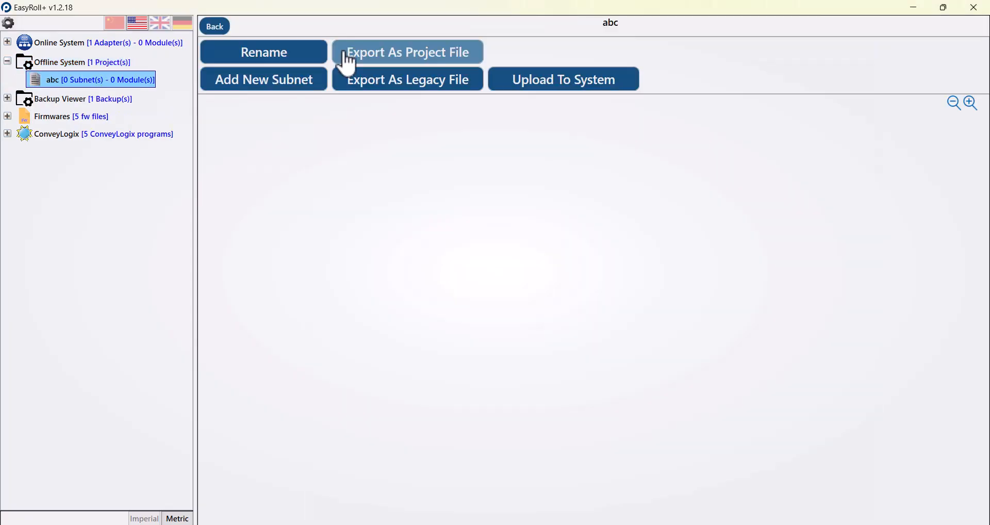
pyautogui.click(301, 86)
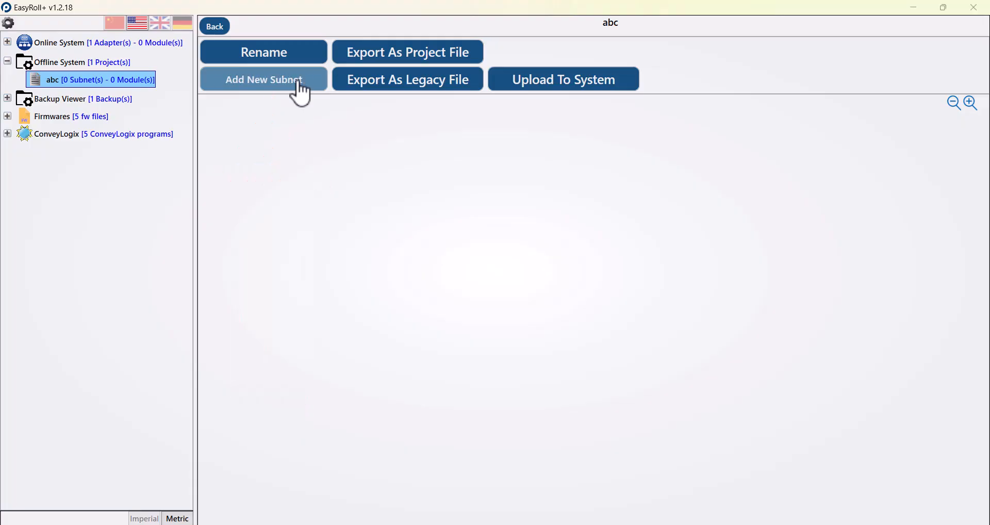
pyautogui.write('192 . ')
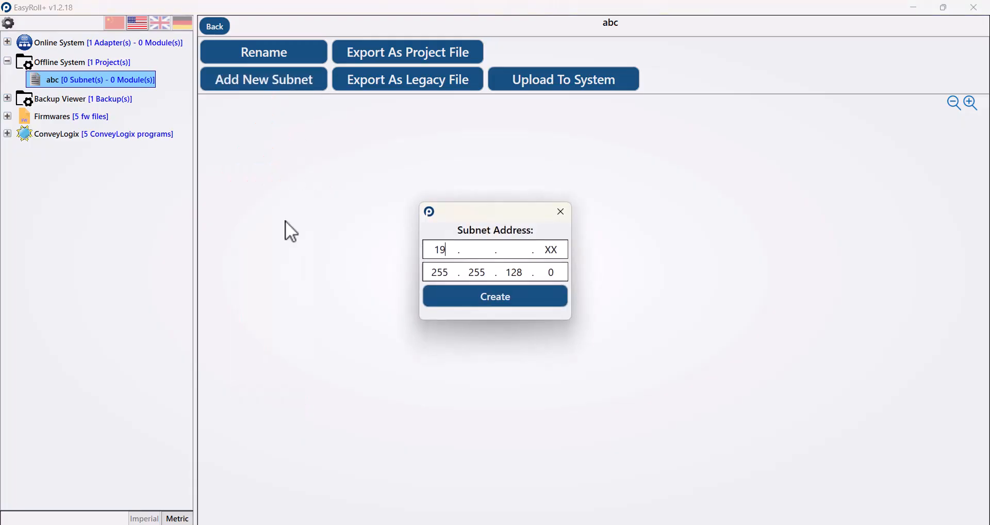
pyautogui.write('168 . 10')
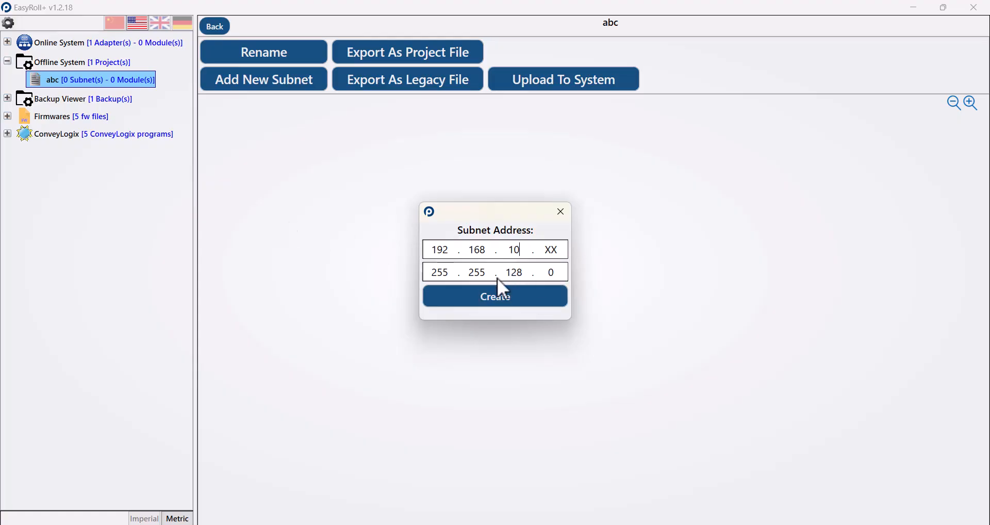
pyautogui.click(497, 299)
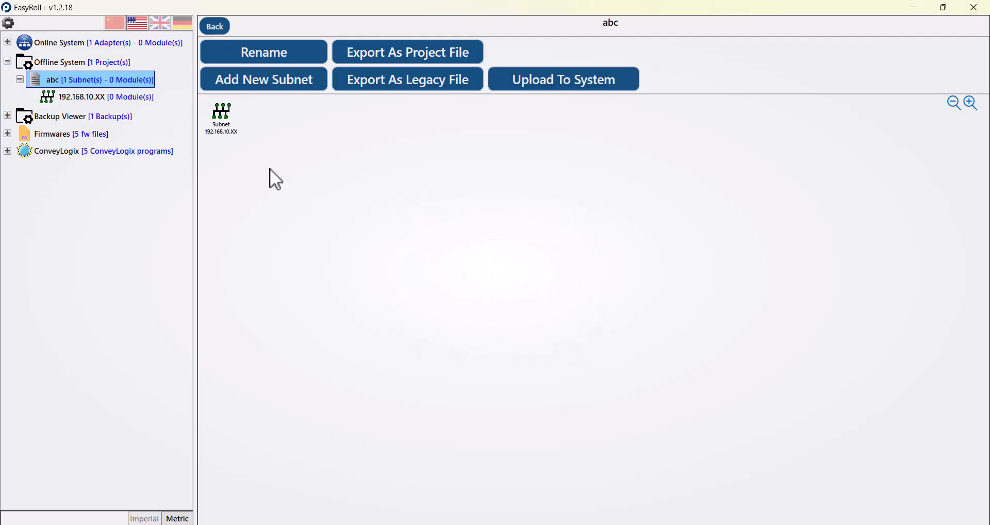
# Step: Start adding modules to subnet 192.168.10.XX, with an IP range from 20 to 25
pyautogui.doubleClick(222, 122)
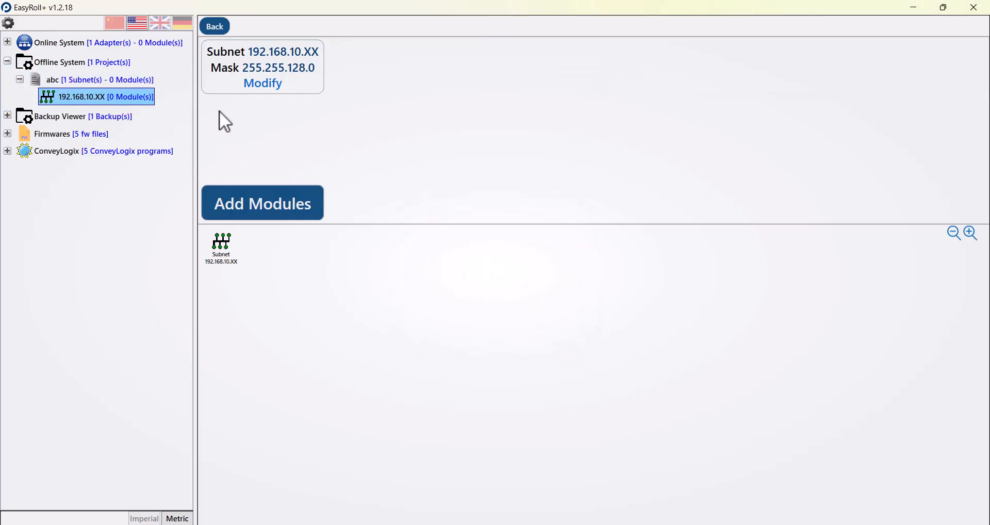
pyautogui.click(236, 212)
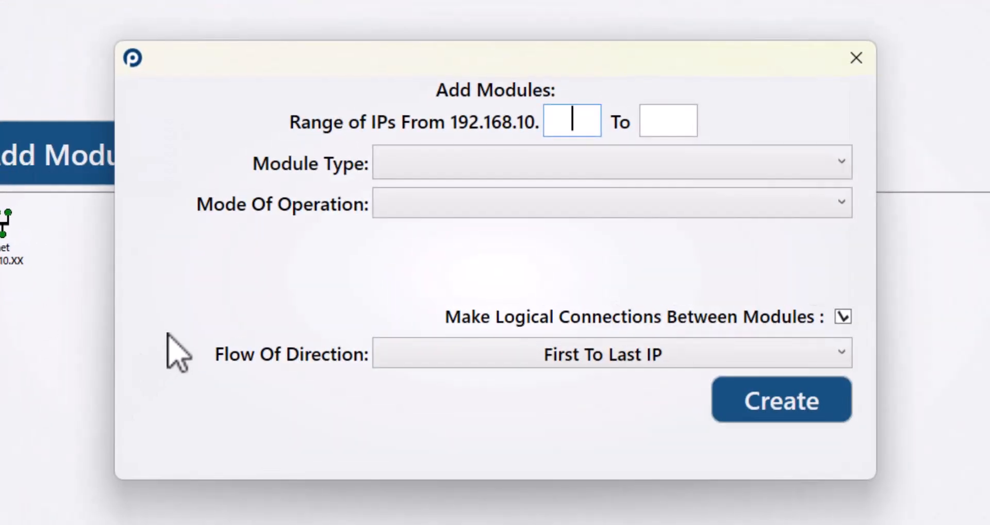
pyautogui.write('20')
pyautogui.click(689, 122)
pyautogui.write('25')
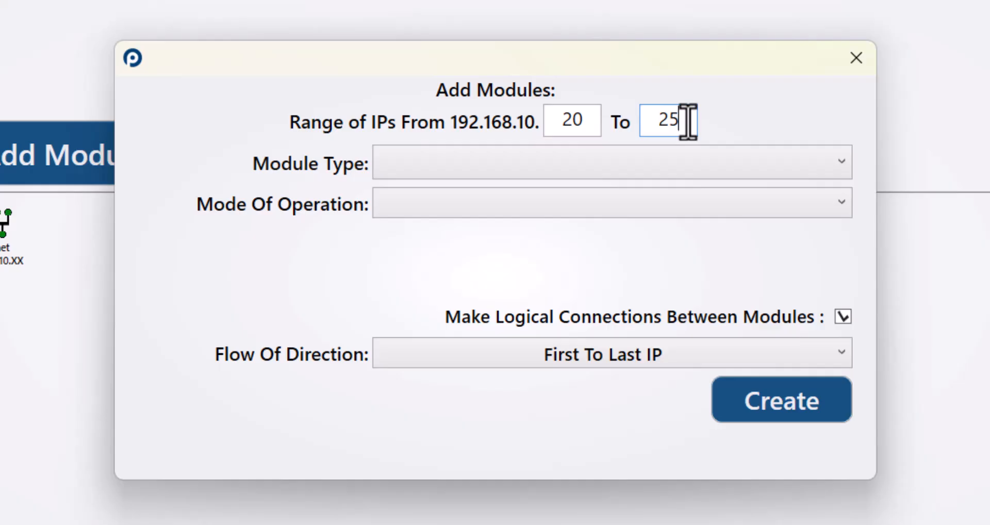
# Step: Create the modules as type ConveyLinx in ZPA - Two Zone mode, and save the changes to project abc
pyautogui.click(551, 166)
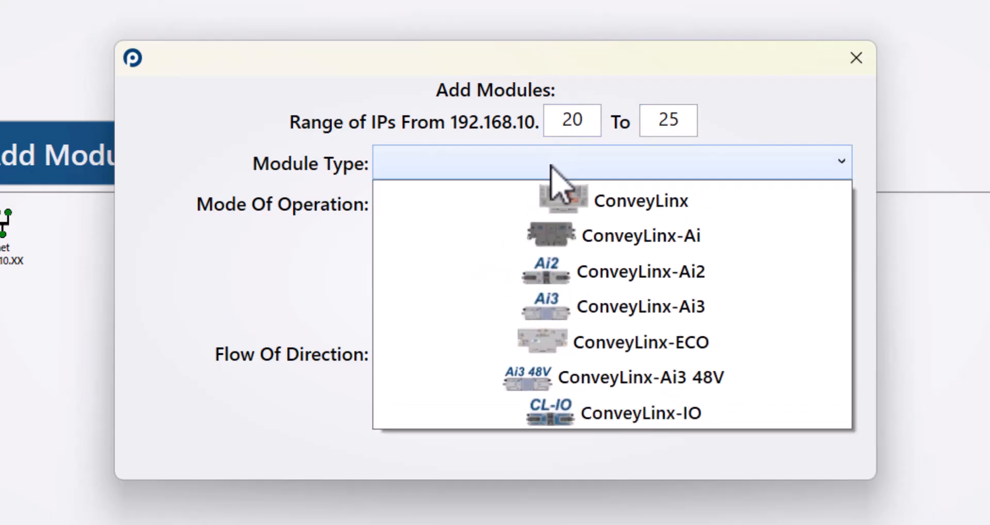
pyautogui.click(559, 223)
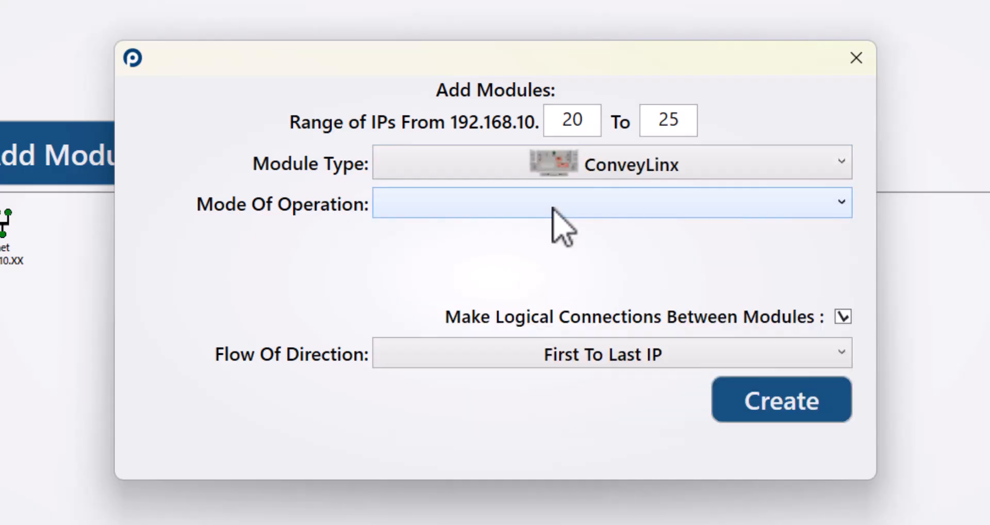
pyautogui.click(553, 209)
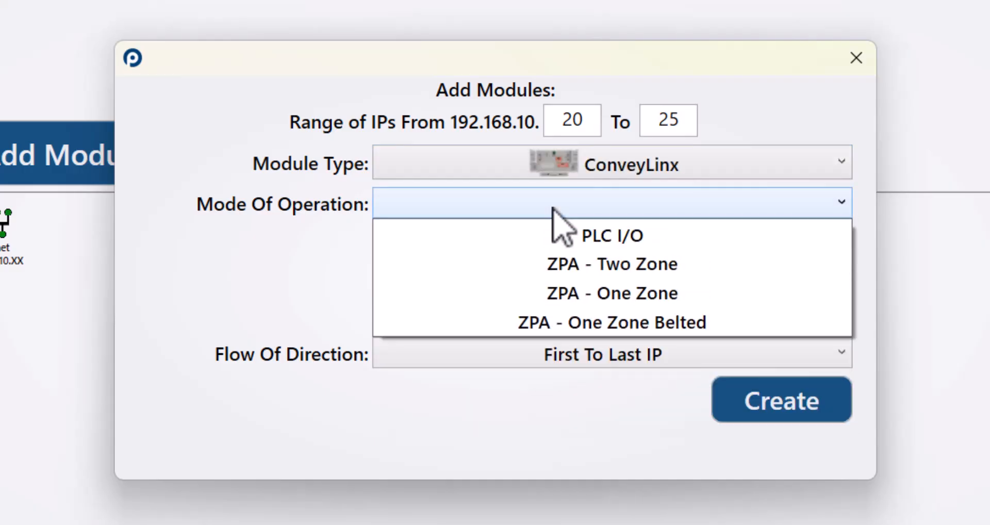
pyautogui.click(557, 268)
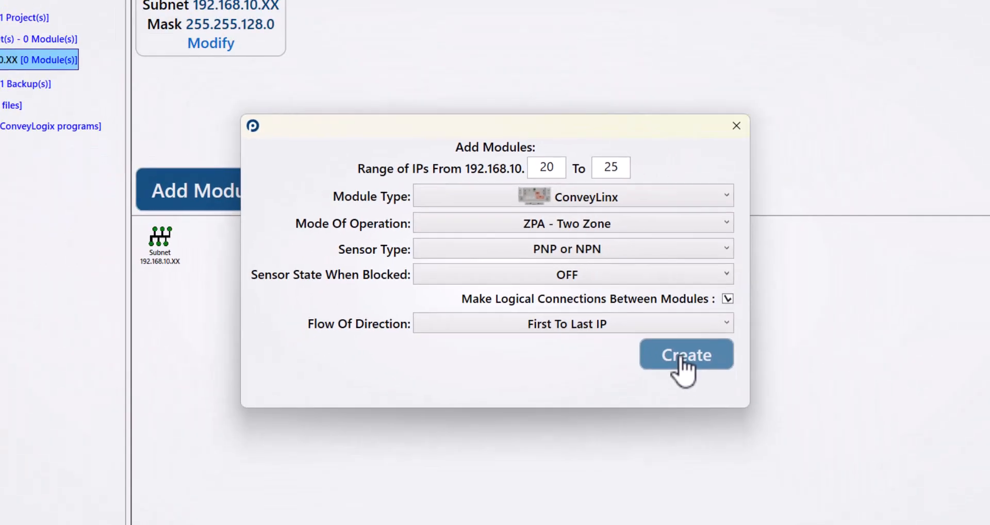
pyautogui.click(679, 359)
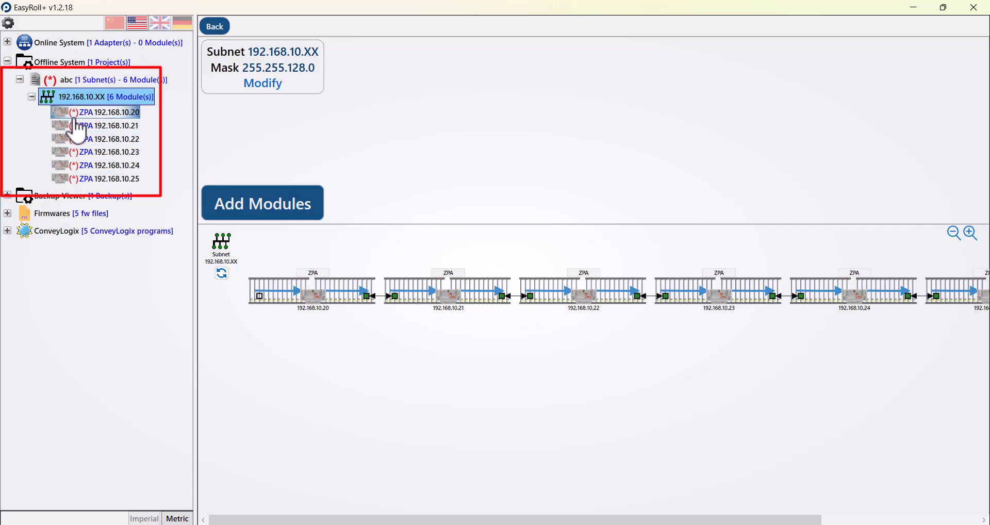
pyautogui.click(51, 83)
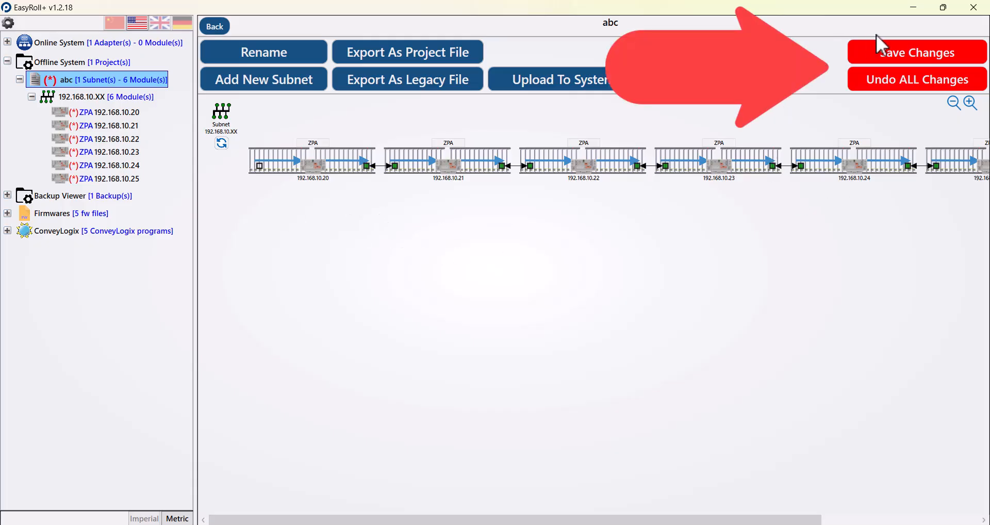
pyautogui.click(890, 63)
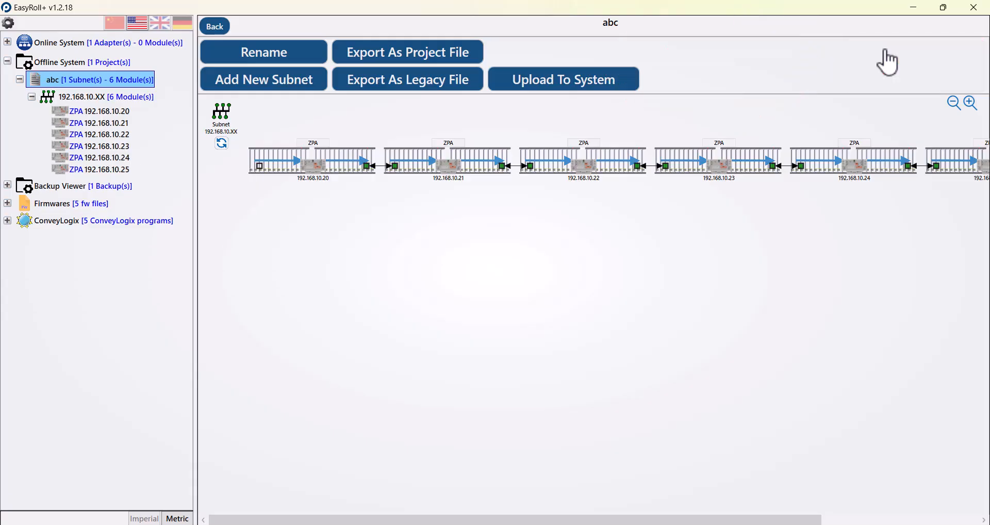
# Step: Add a second subnet with the address 192.168.11.XX to the project abc
pyautogui.click(256, 91)
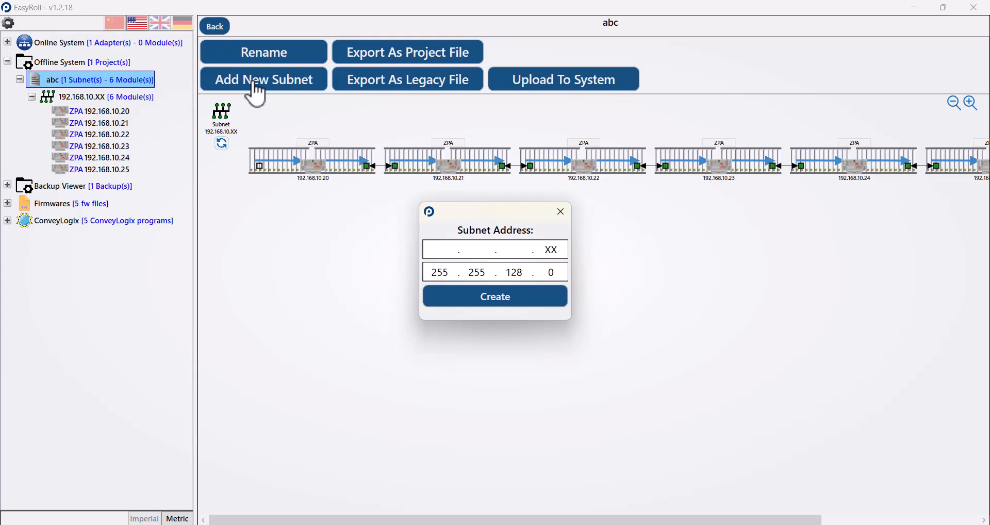
pyautogui.write('192.168.11')
pyautogui.click(515, 311)
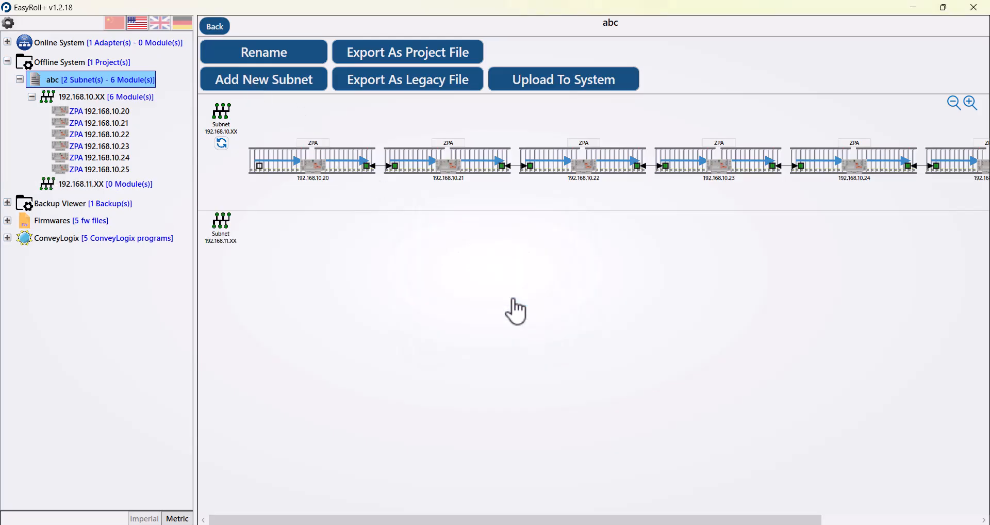
# Step: Start adding modules to subnet 192.168.11.XX, with an IP range from 10 to 15
pyautogui.click(226, 235)
pyautogui.click(234, 221)
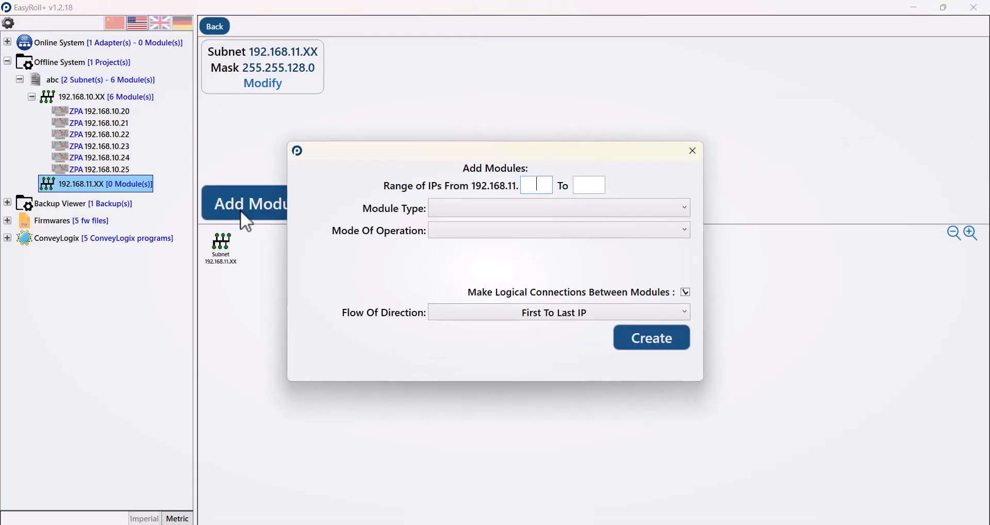
pyautogui.write('10')
pyautogui.click(591, 181)
pyautogui.write('15')
# Step: Create the modules as ConveyLinx-Ai2 in ZPA - One Zone mode, with the flow direction running from last to first IP
pyautogui.click(549, 206)
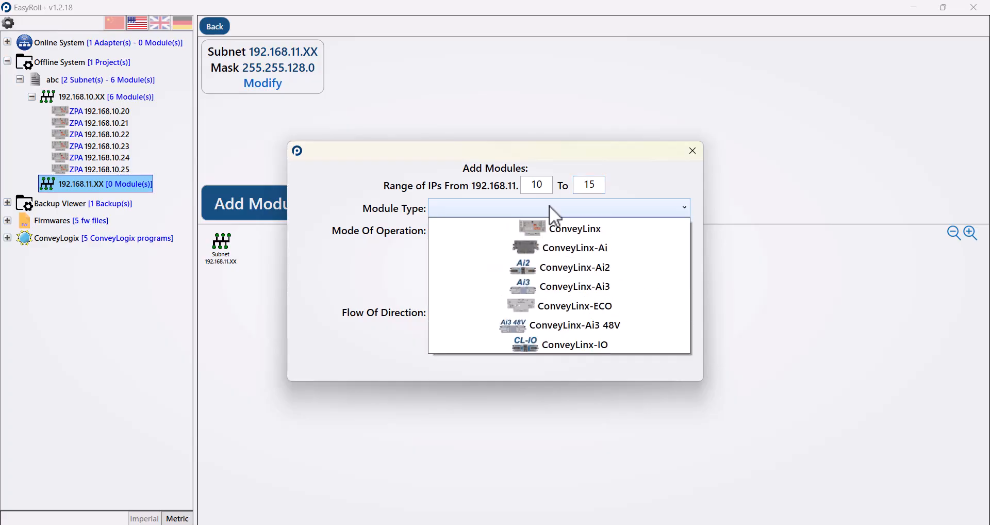
pyautogui.click(486, 269)
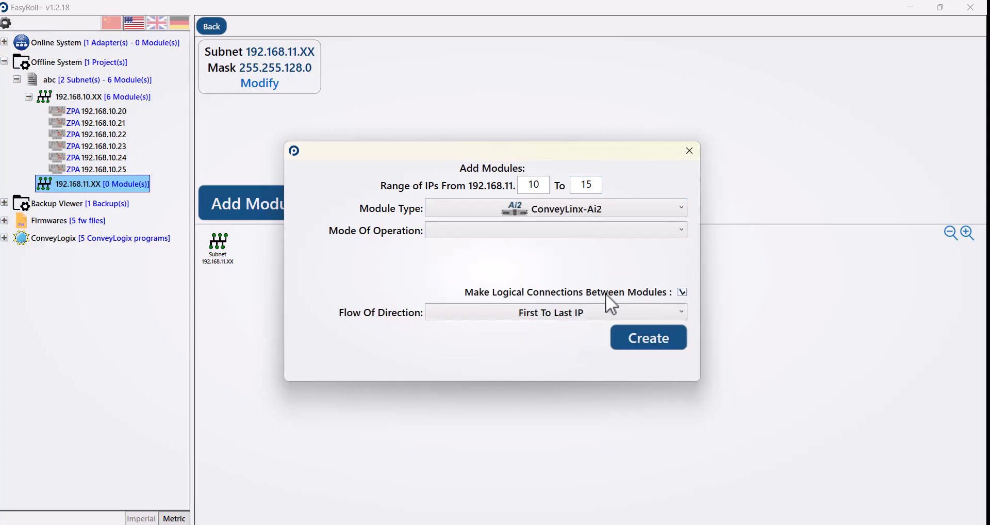
pyautogui.click(588, 225)
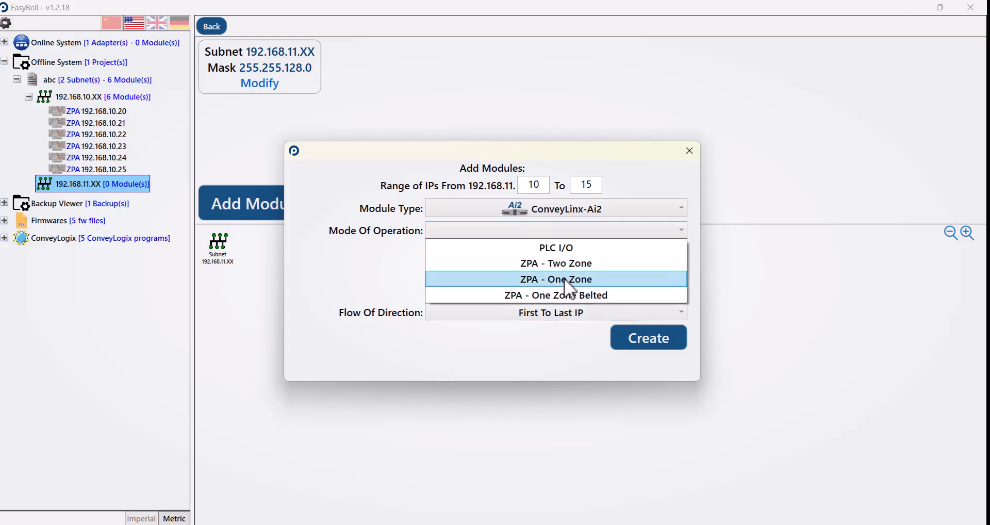
pyautogui.click(564, 278)
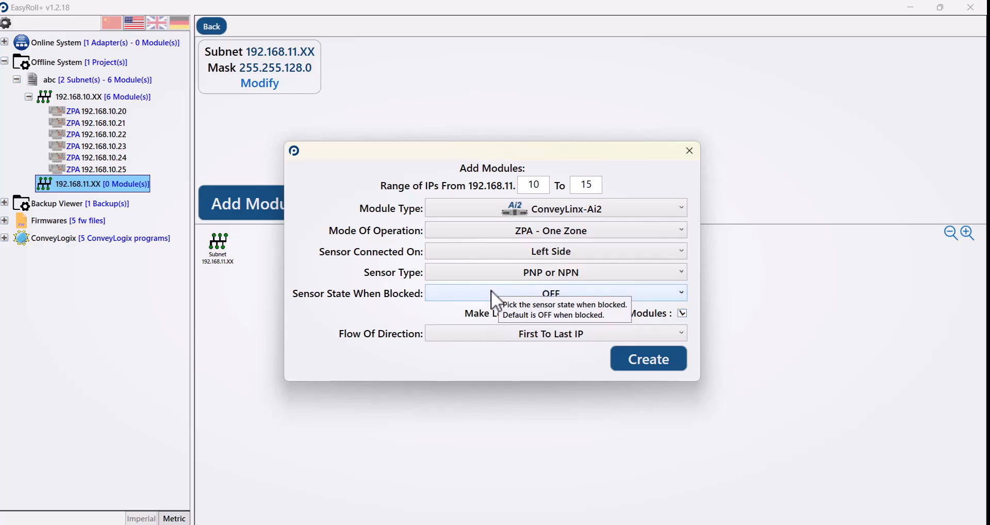
pyautogui.click(490, 332)
pyautogui.click(500, 365)
pyautogui.click(629, 361)
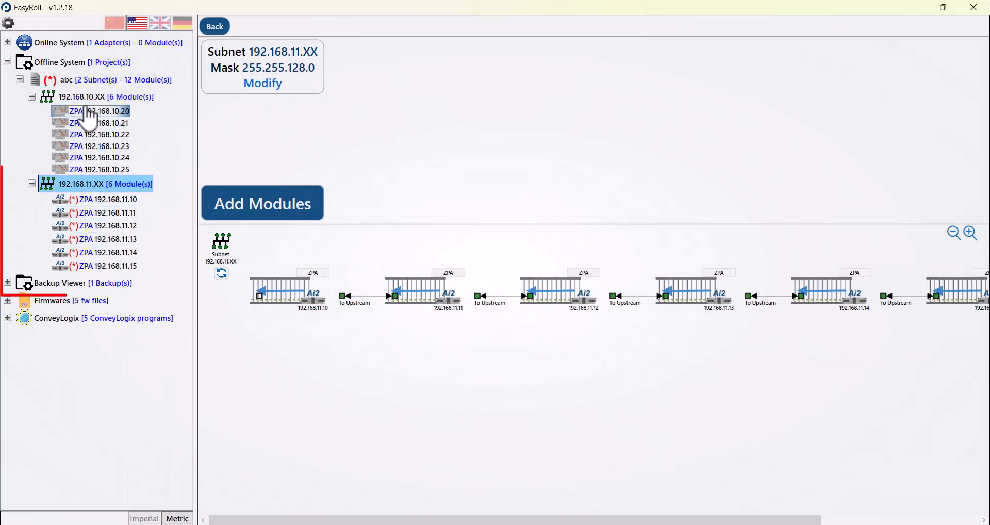
# Step: Undo all changes made to project abc since its last save
pyautogui.click(66, 80)
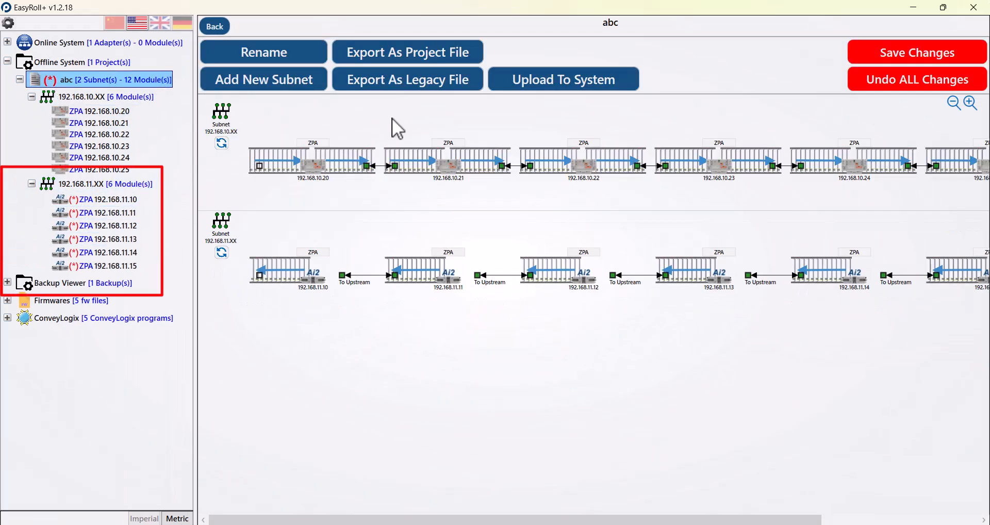
pyautogui.click(866, 85)
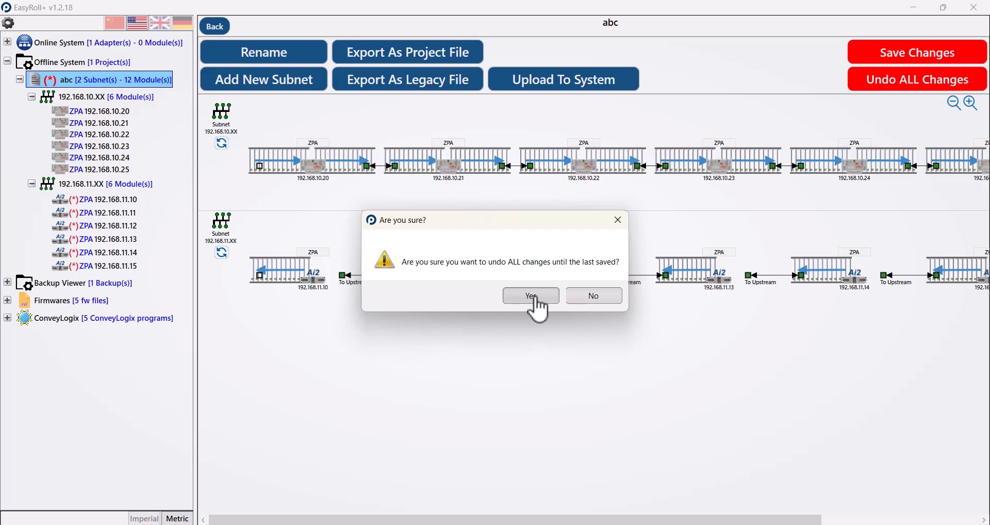
pyautogui.click(535, 298)
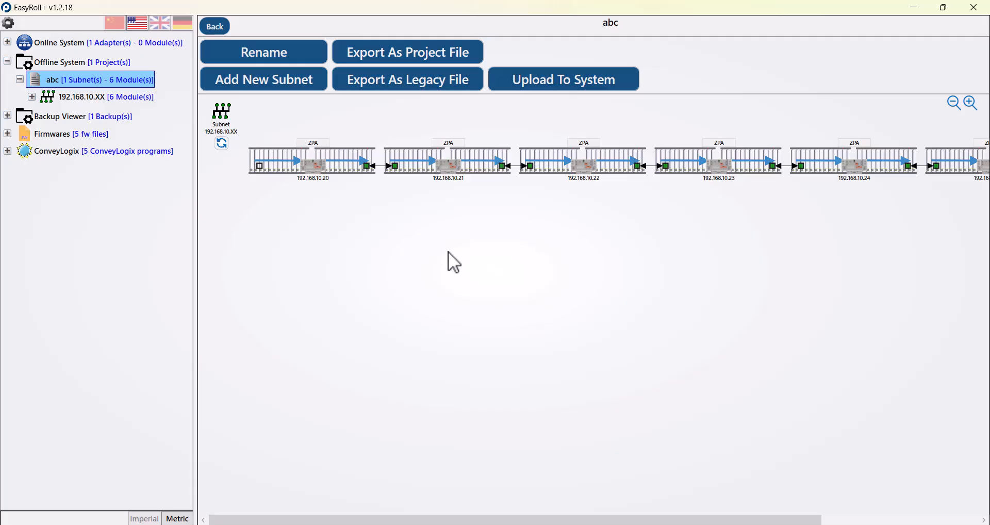
# Step: Switch module 192.168.10.21 to PLC I/O mode without clearing its external connections
pyautogui.click(453, 177)
pyautogui.doubleClick(450, 166)
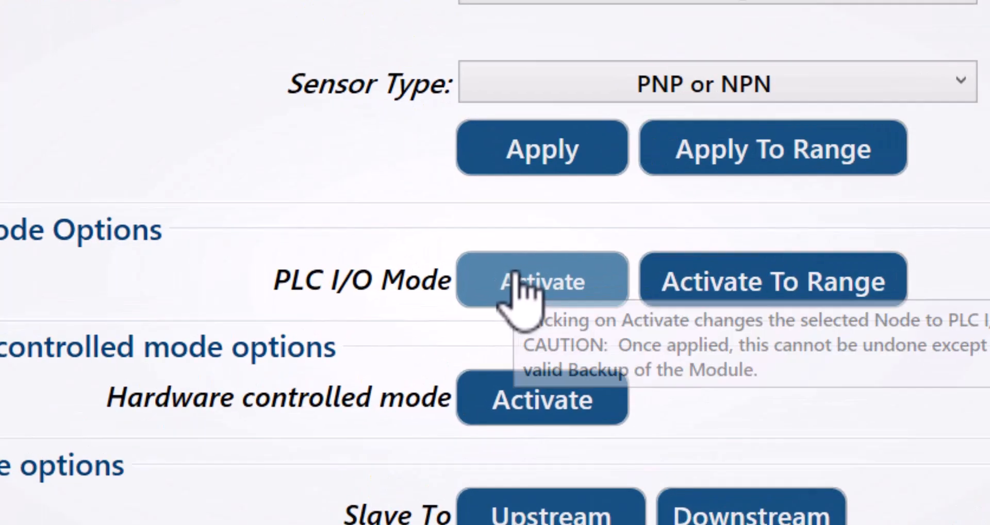
pyautogui.click(508, 279)
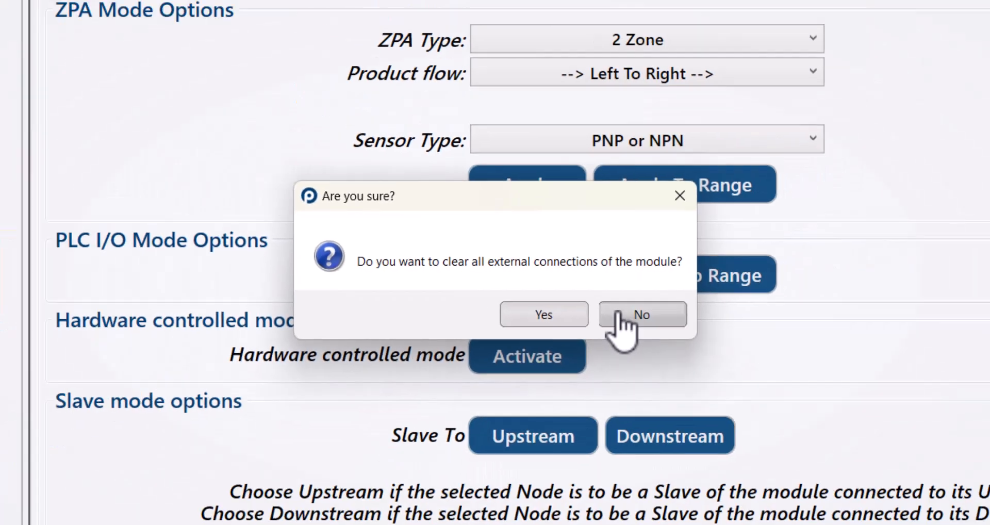
pyautogui.click(714, 361)
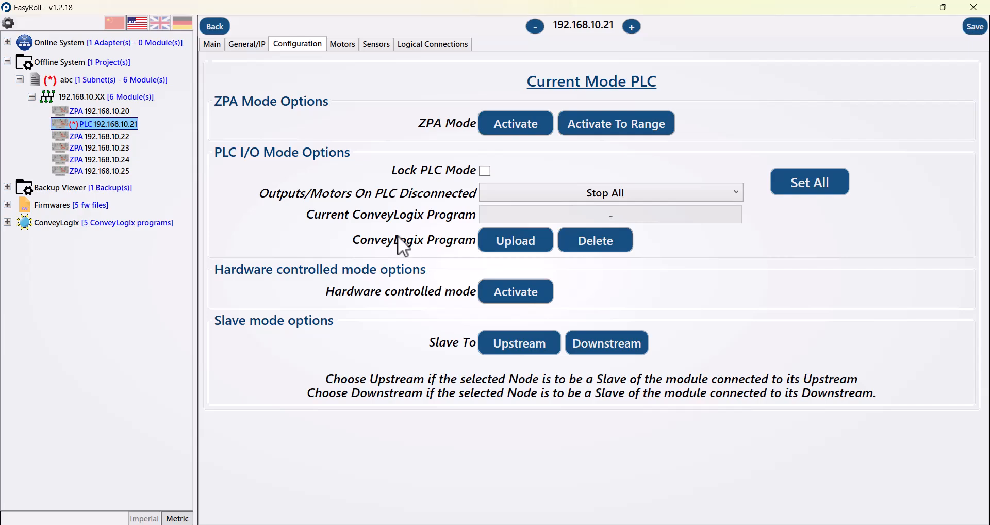
# Step: Set the product flow to Right To Left and apply it to modules 192.168.10.20, .22, .24 and .25 only
pyautogui.click(213, 44)
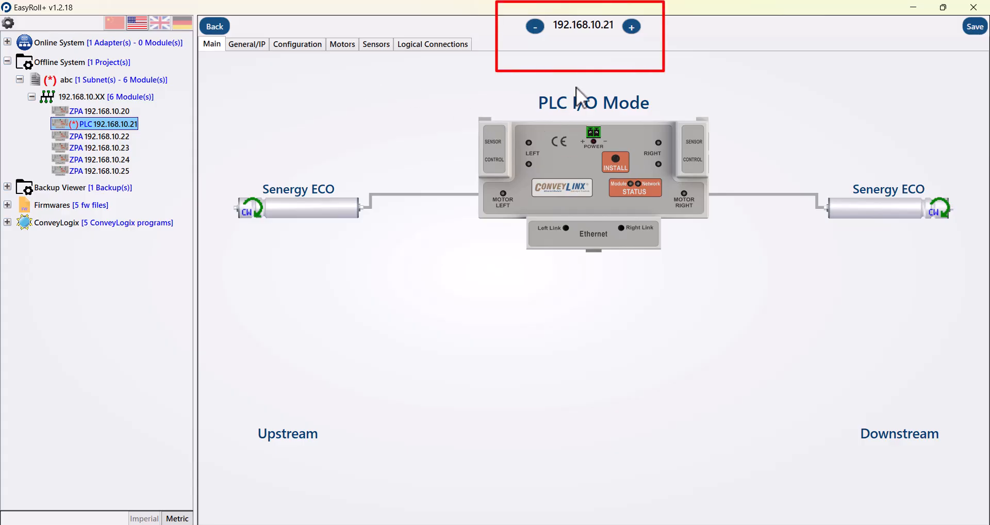
pyautogui.click(632, 26)
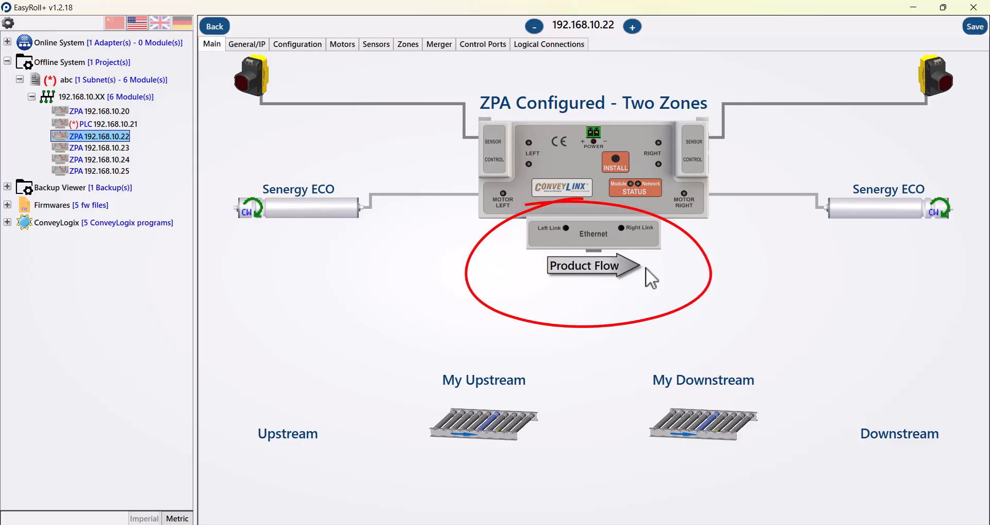
pyautogui.click(301, 45)
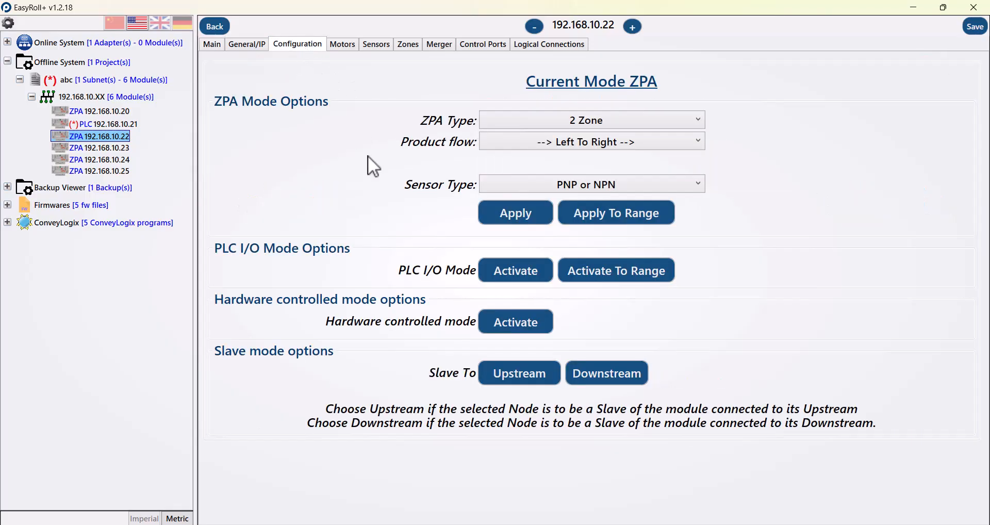
pyautogui.click(486, 142)
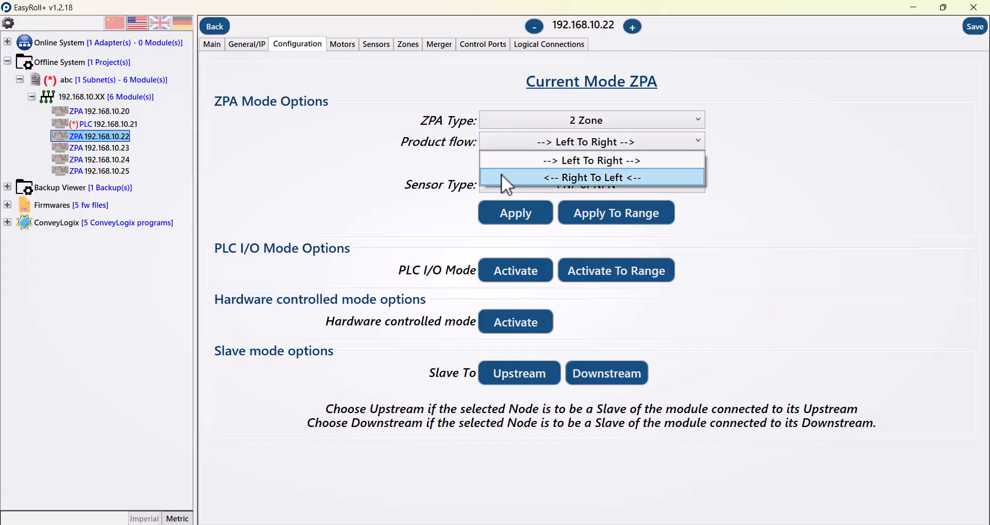
pyautogui.click(501, 176)
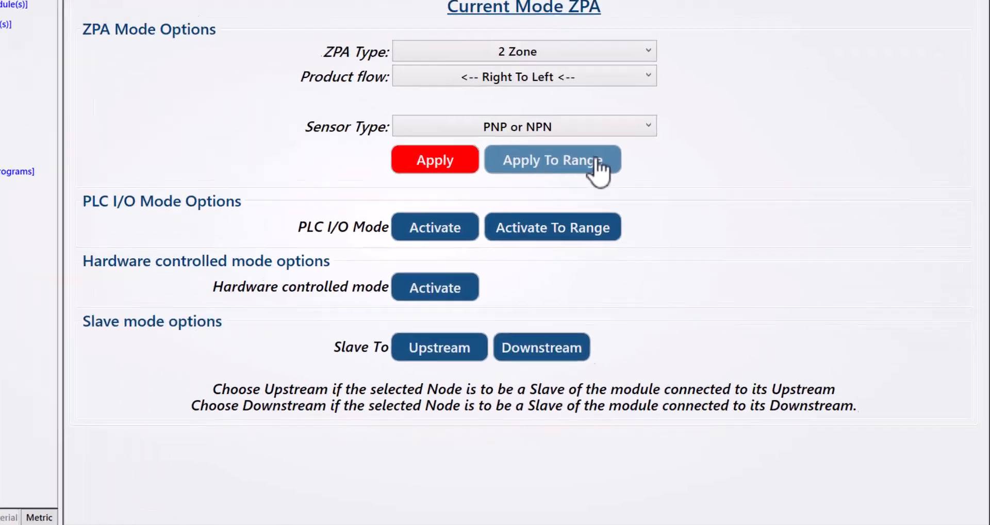
pyautogui.click(526, 101)
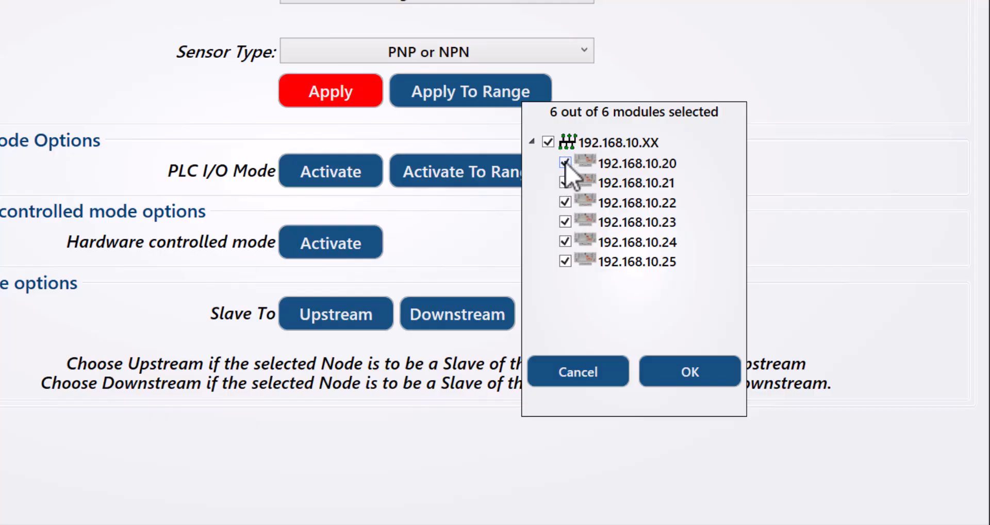
pyautogui.click(565, 182)
pyautogui.click(564, 222)
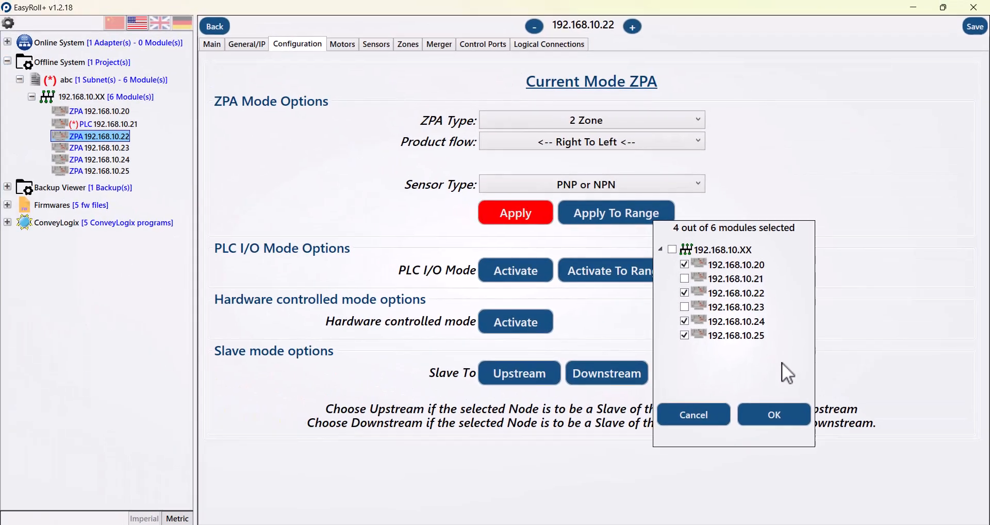
pyautogui.click(770, 416)
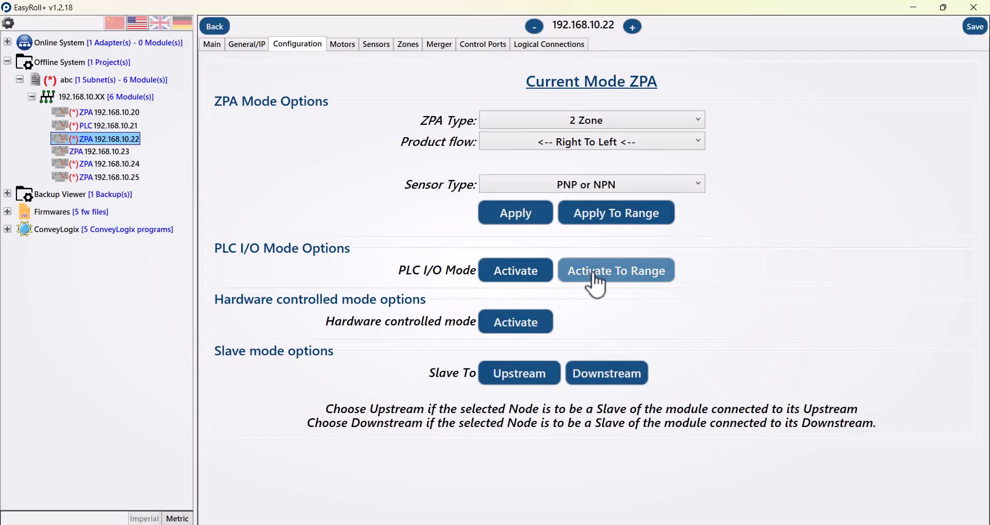
# Step: Check the product flow direction on modules 192.168.10.22 through 192.168.10.25 and save the changes
pyautogui.click(215, 41)
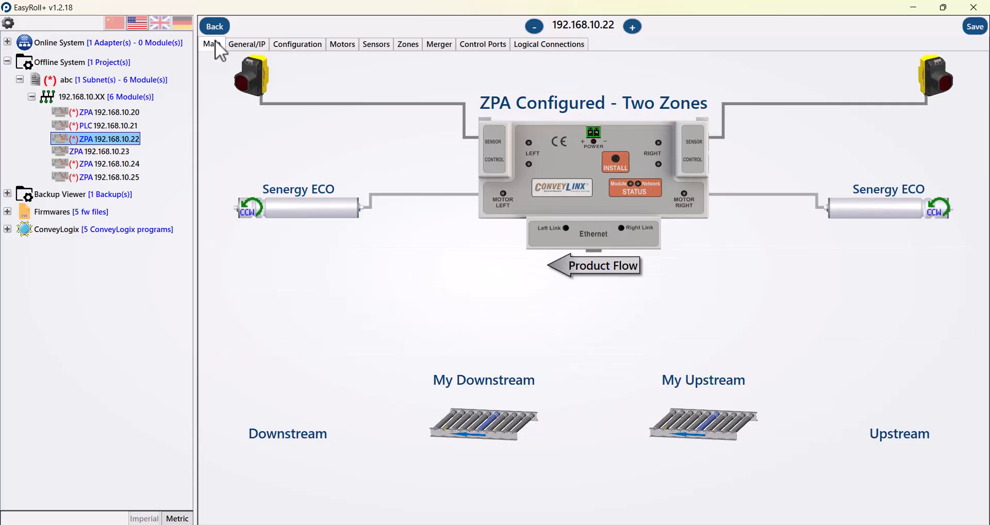
pyautogui.click(634, 28)
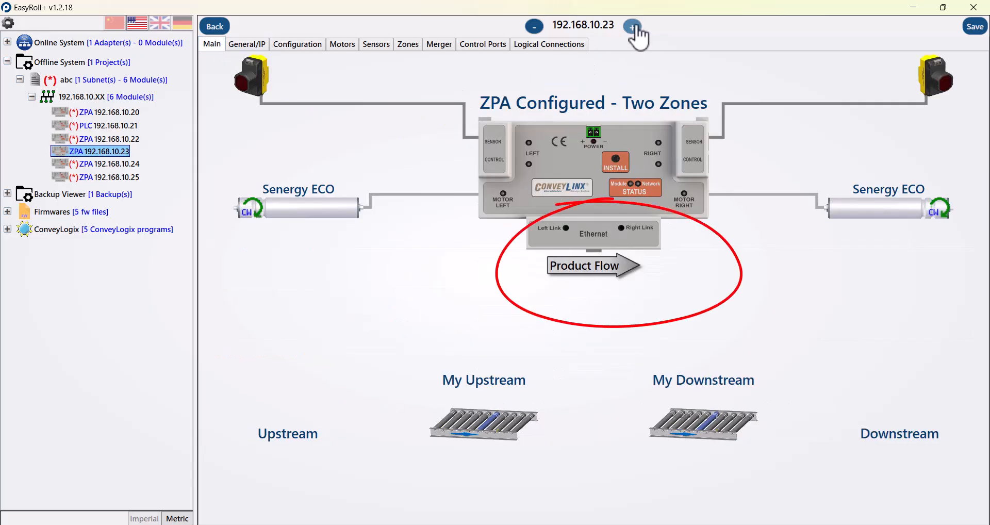
pyautogui.click(634, 29)
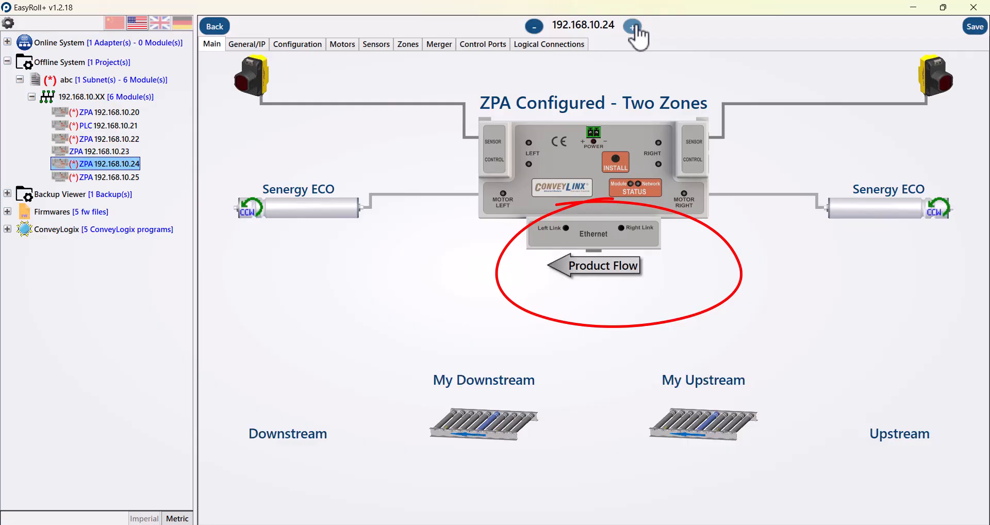
pyautogui.click(633, 27)
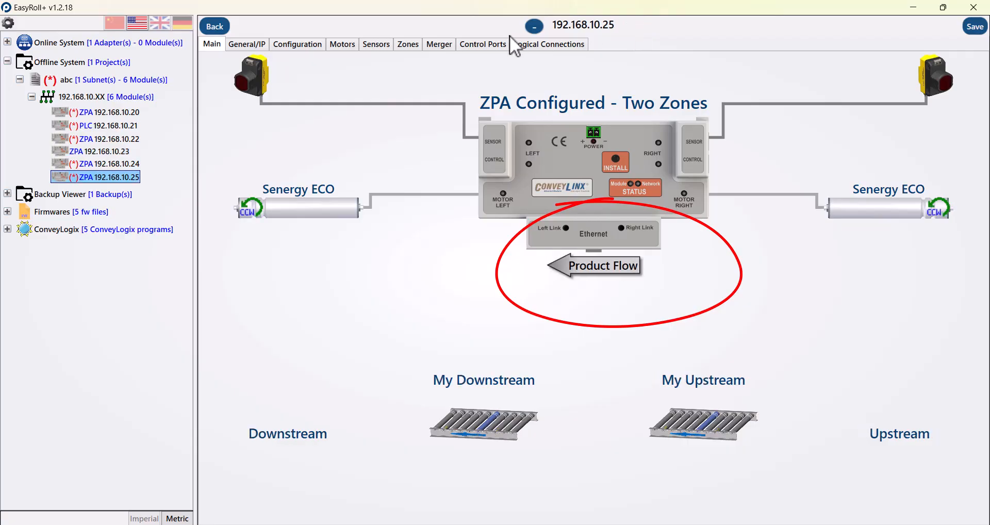
pyautogui.click(302, 45)
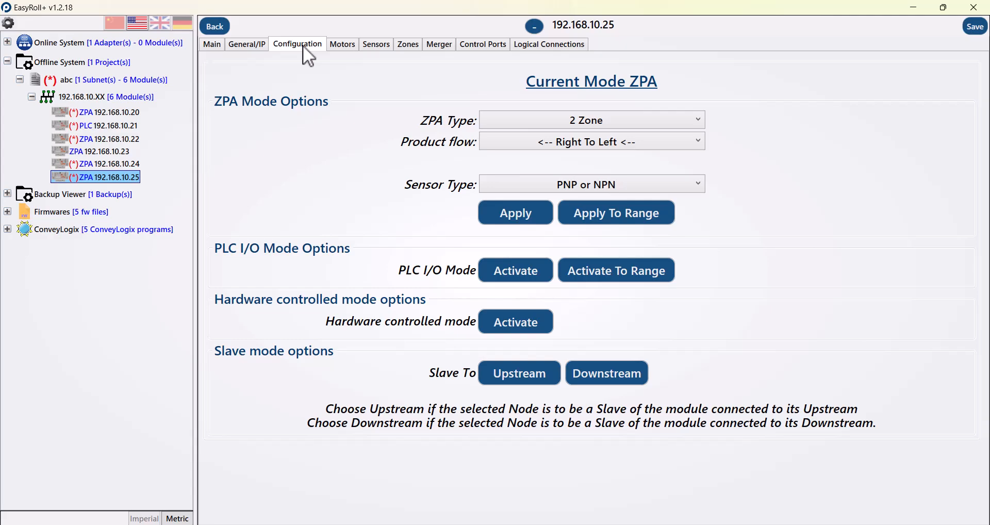
pyautogui.click(89, 155)
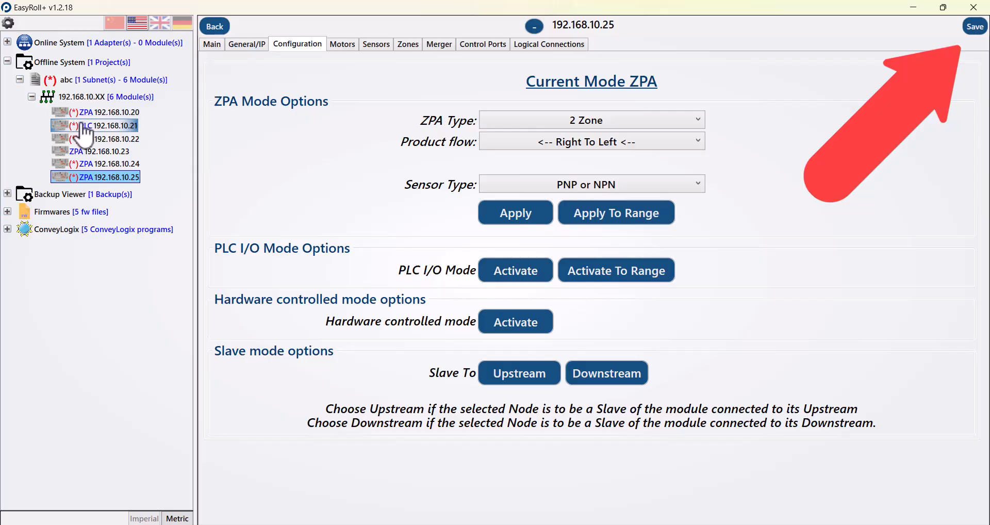
pyautogui.click(976, 27)
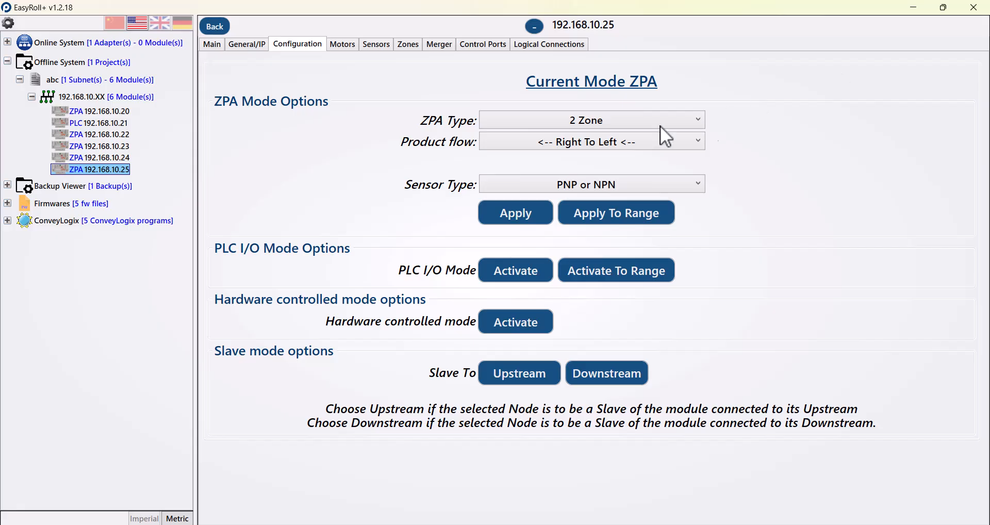
# Step: Apply ZPA type 1 Zone to module 192.168.10.22 with its sensor connected on the Right Side, and check its overview
pyautogui.click(103, 135)
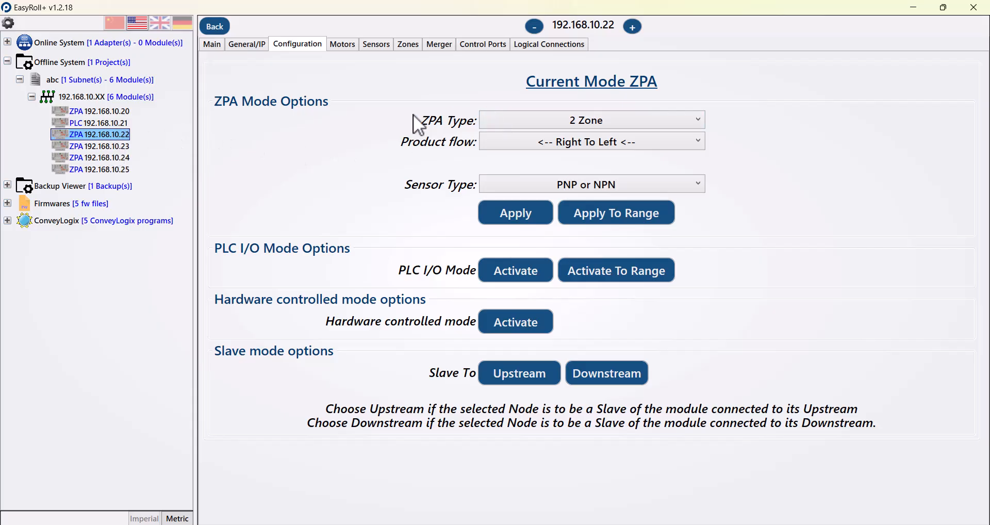
pyautogui.click(514, 117)
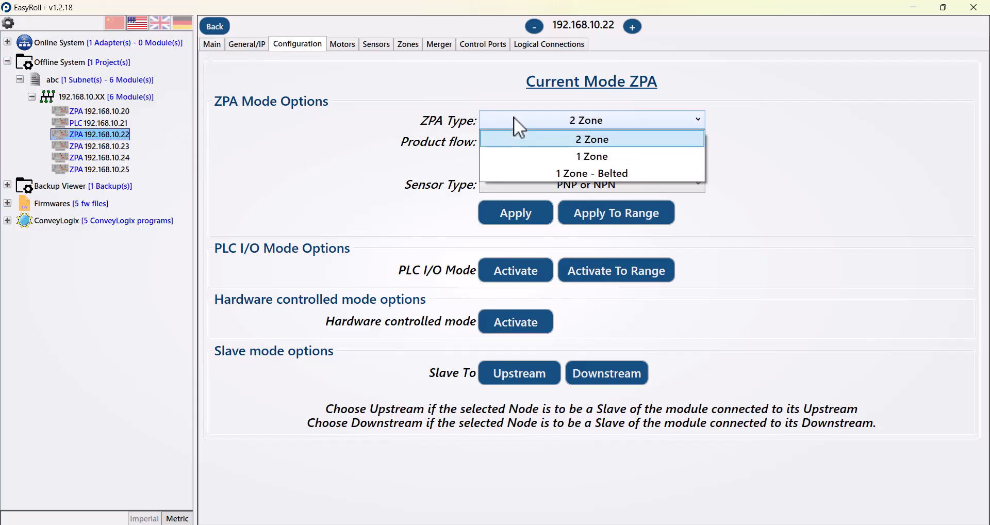
pyautogui.click(523, 156)
pyautogui.click(523, 161)
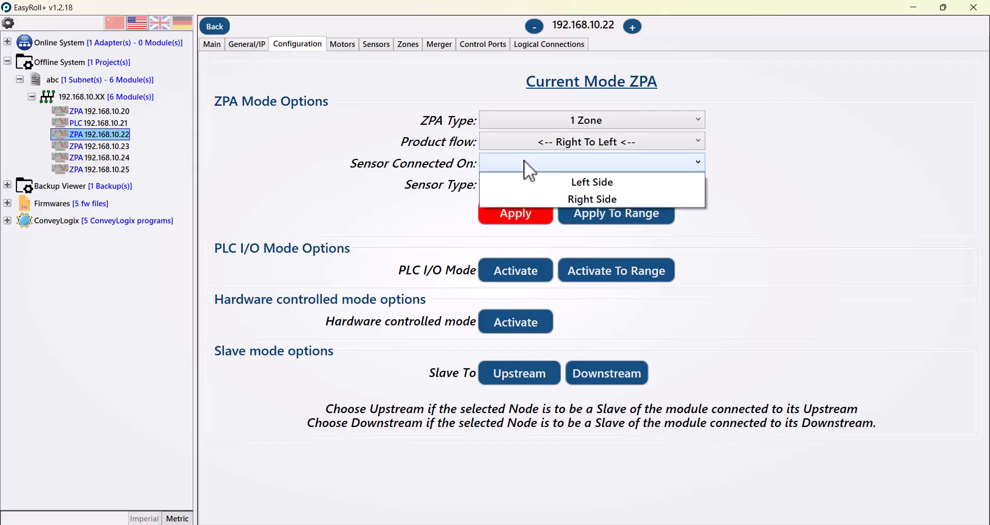
pyautogui.click(534, 199)
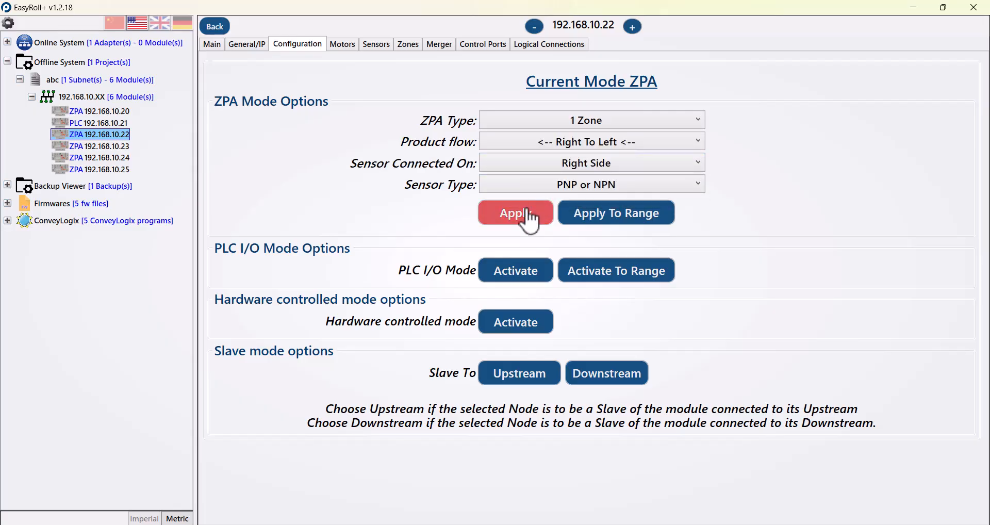
pyautogui.click(520, 219)
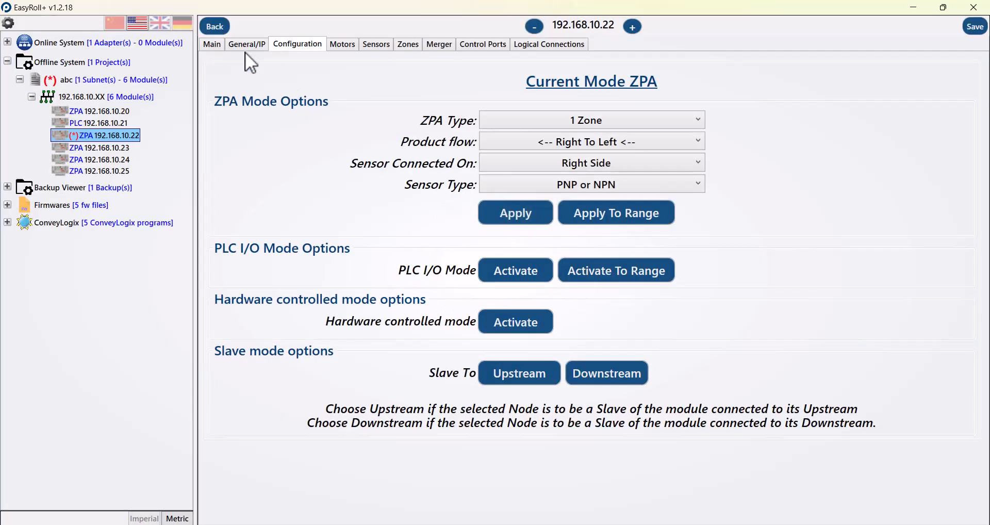
pyautogui.click(211, 45)
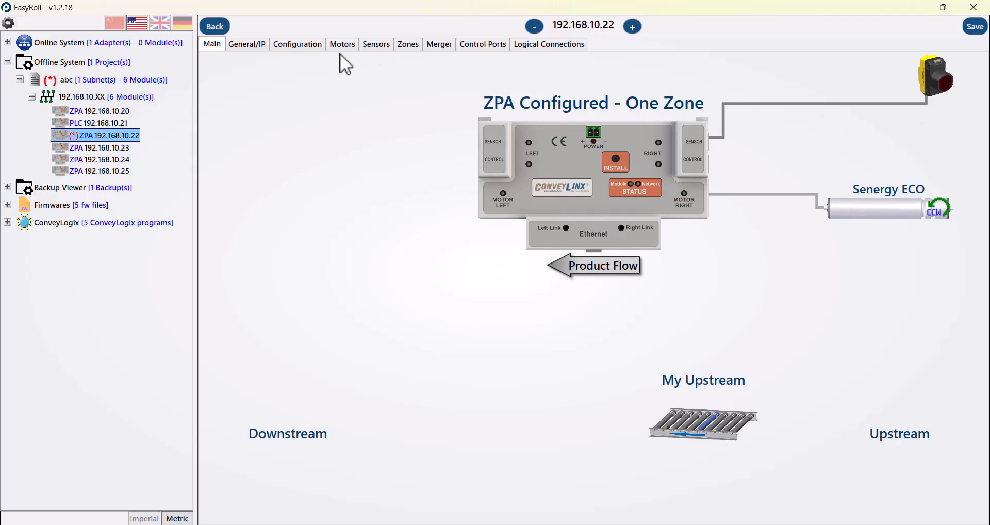
# Step: Change module 192.168.10.22 to ZPA type 1 Zone - Belted, check its overview and save the changes
pyautogui.click(308, 49)
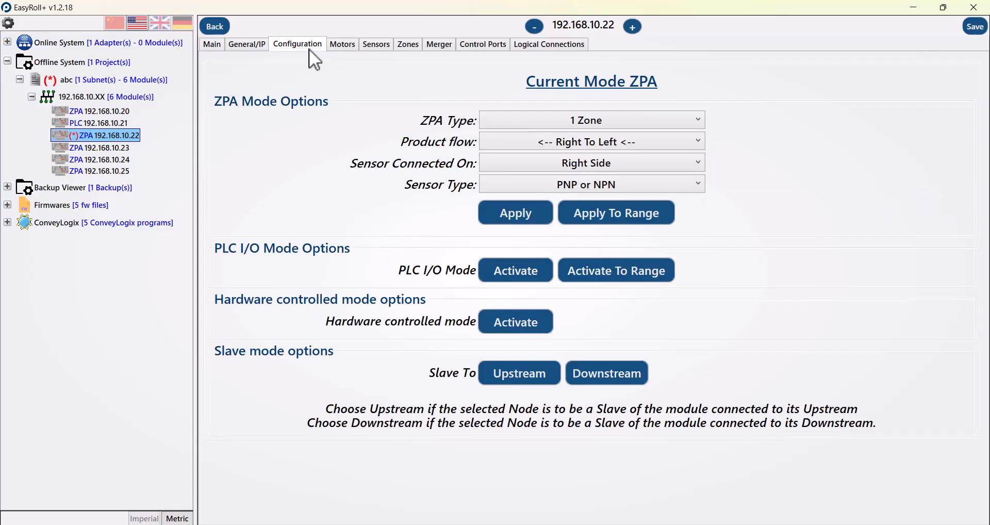
pyautogui.click(545, 122)
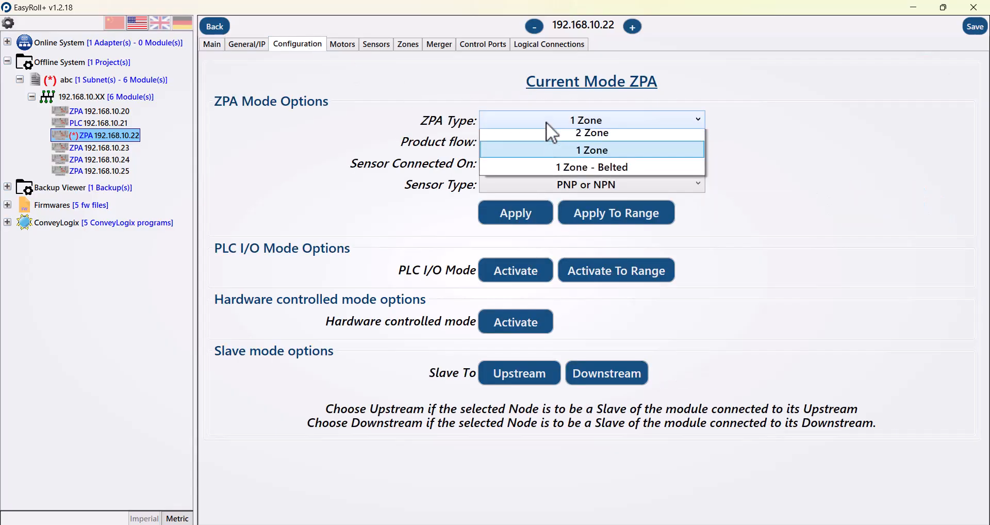
pyautogui.click(564, 175)
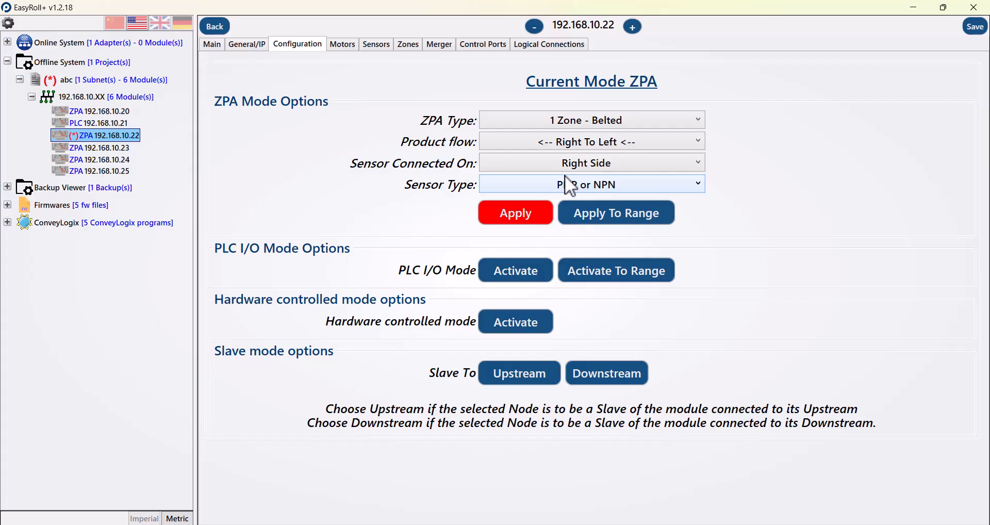
pyautogui.click(490, 218)
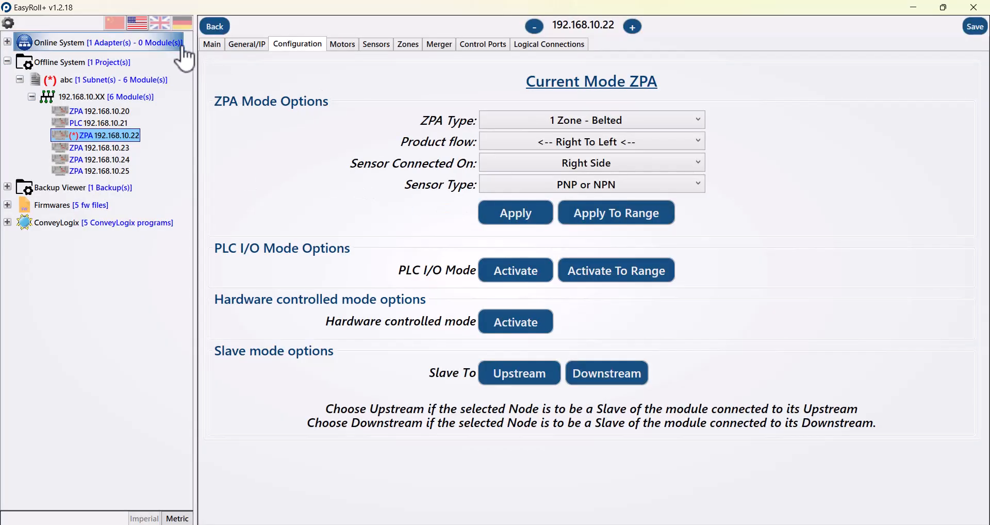
pyautogui.click(212, 44)
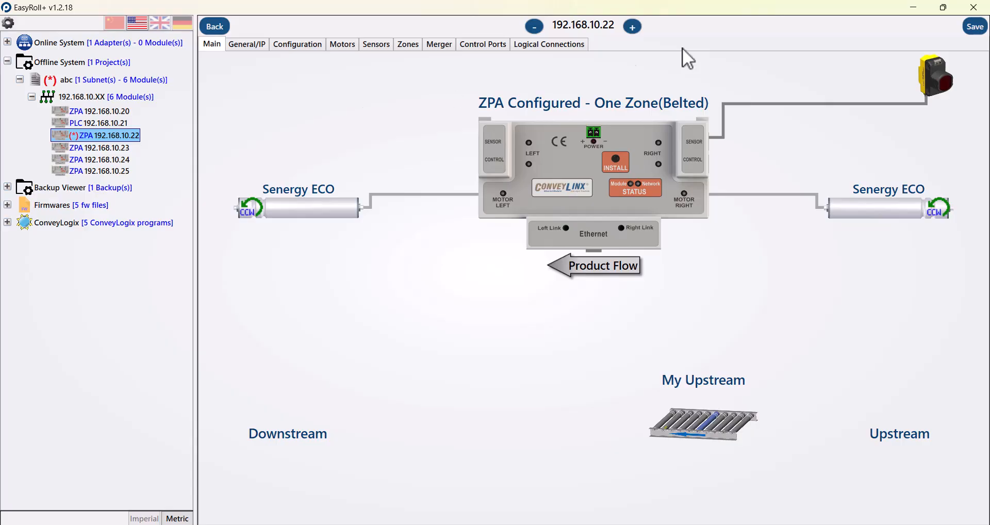
pyautogui.click(977, 29)
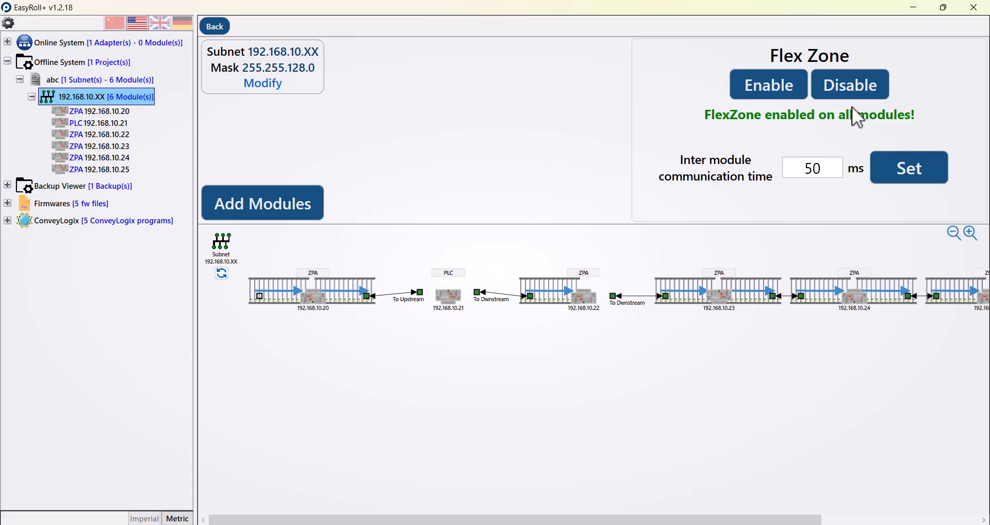
# Step: Disable Flex Zone on all modules of subnet 192.168.10.XX and save the changes to project abc
pyautogui.click(838, 85)
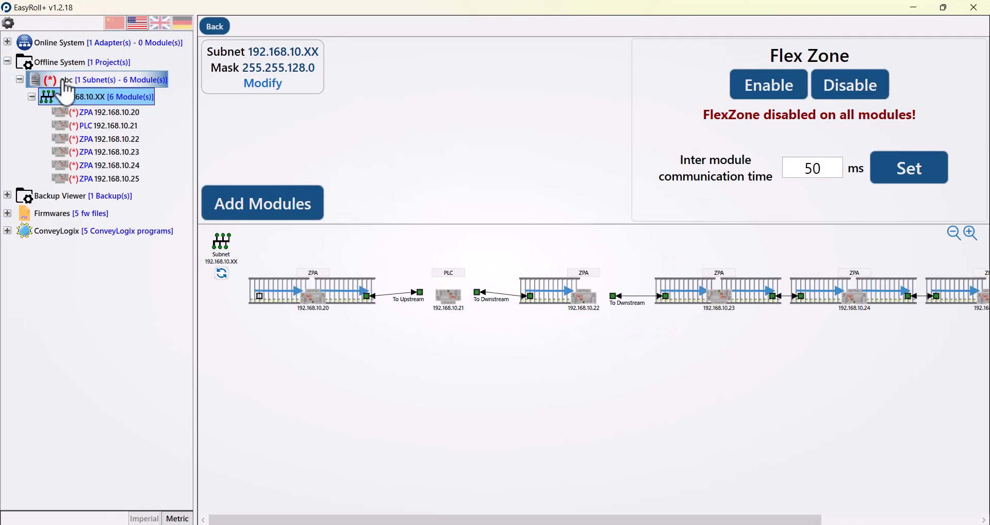
pyautogui.click(63, 81)
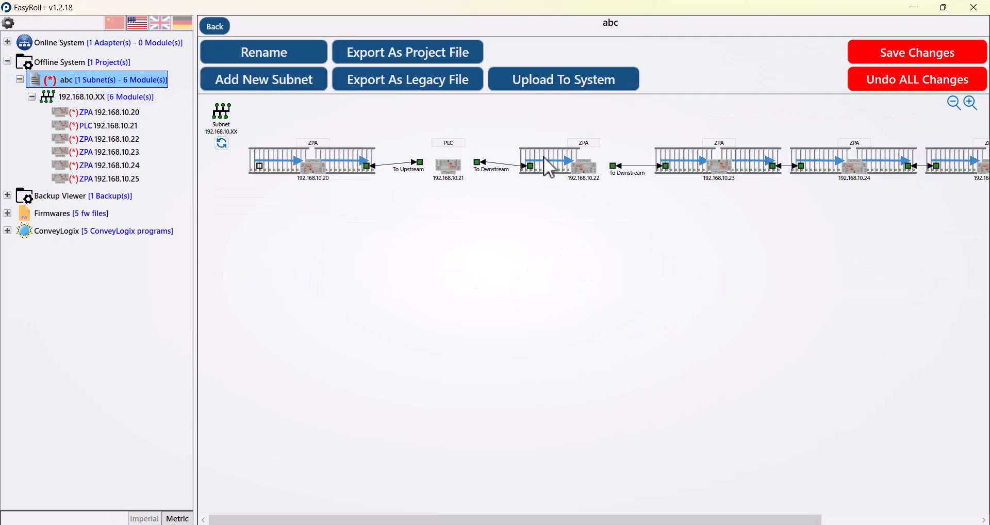
pyautogui.click(886, 56)
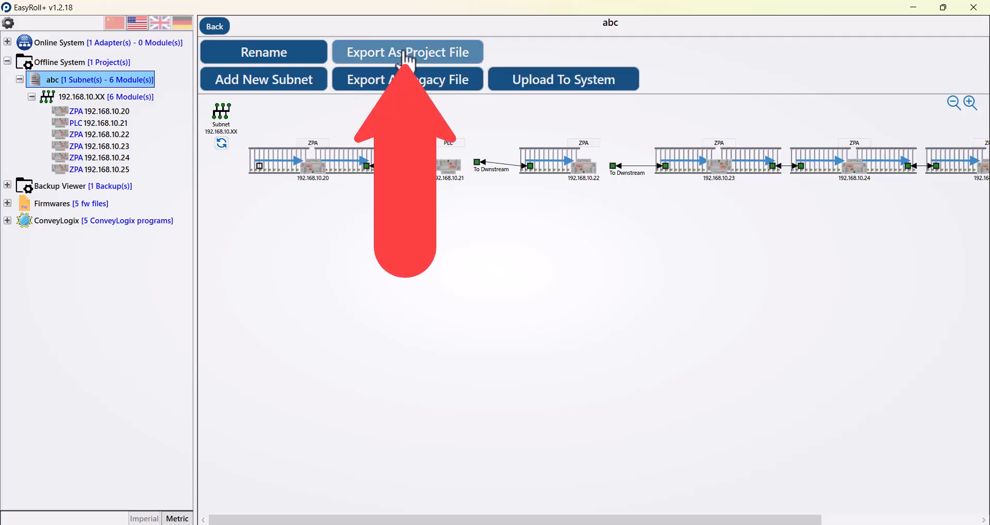
# Step: Export project abc as a project file named abc_ER+ to the Desktop
pyautogui.click(435, 57)
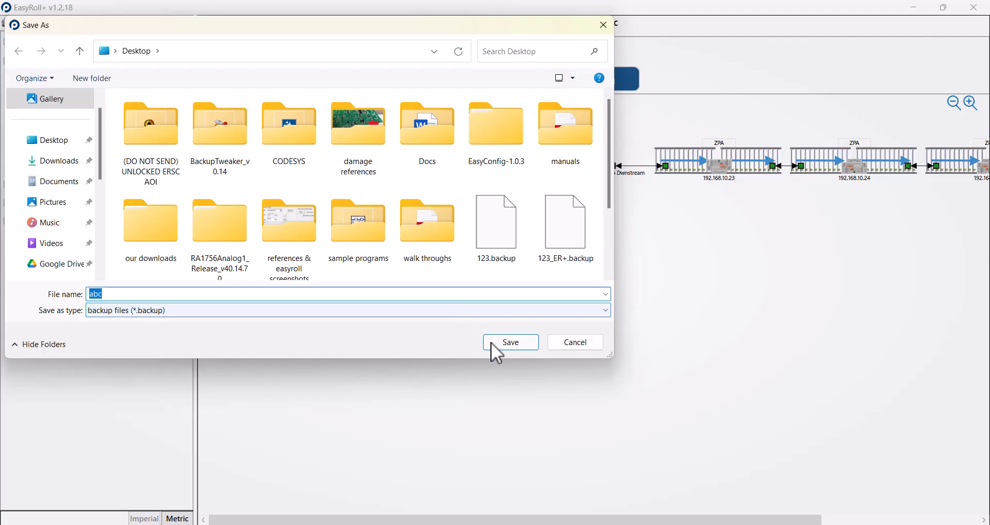
pyautogui.press('Right')
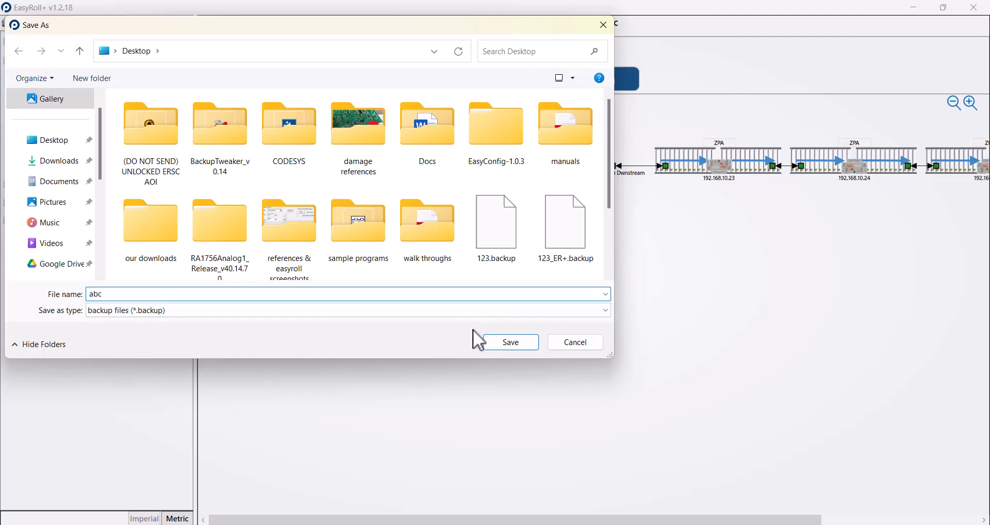
pyautogui.press('capslock')
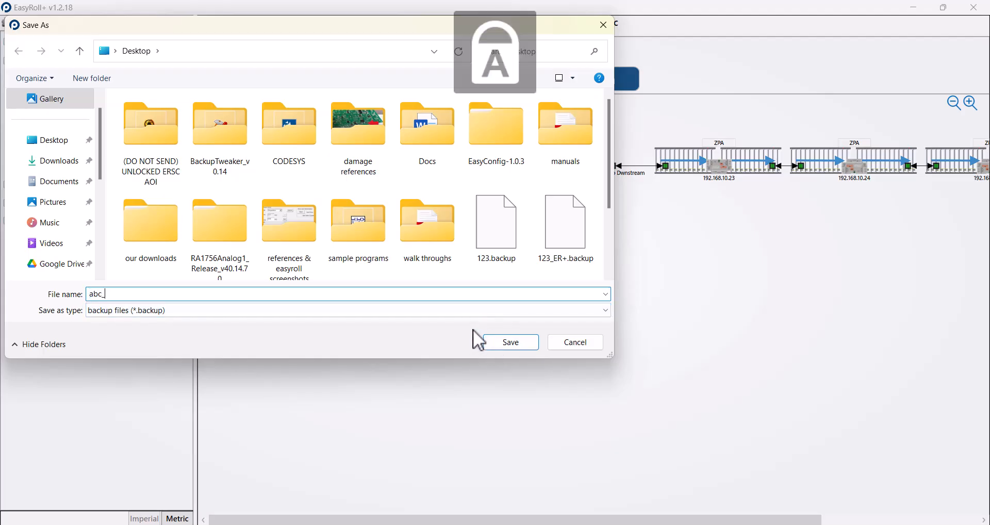
pyautogui.press('capslock')
pyautogui.write('_ER+')
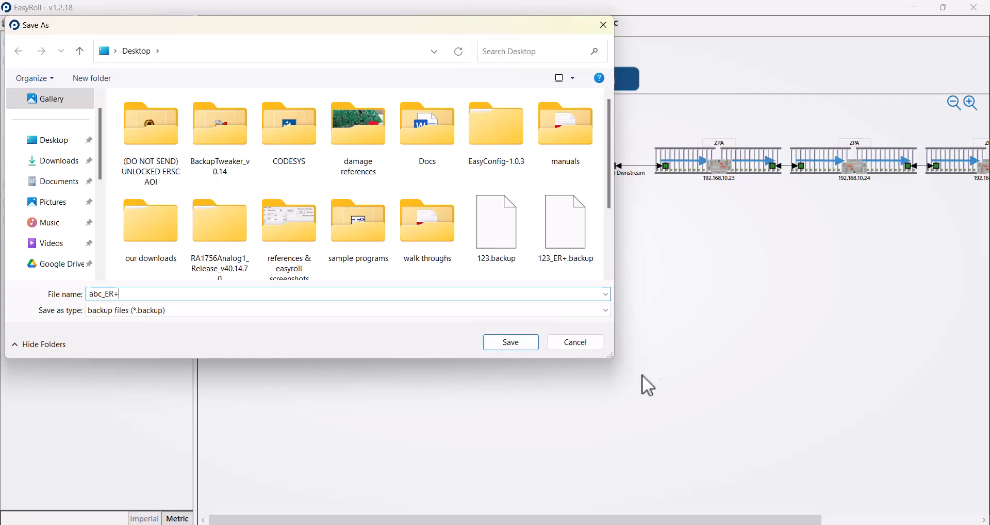
pyautogui.click(527, 343)
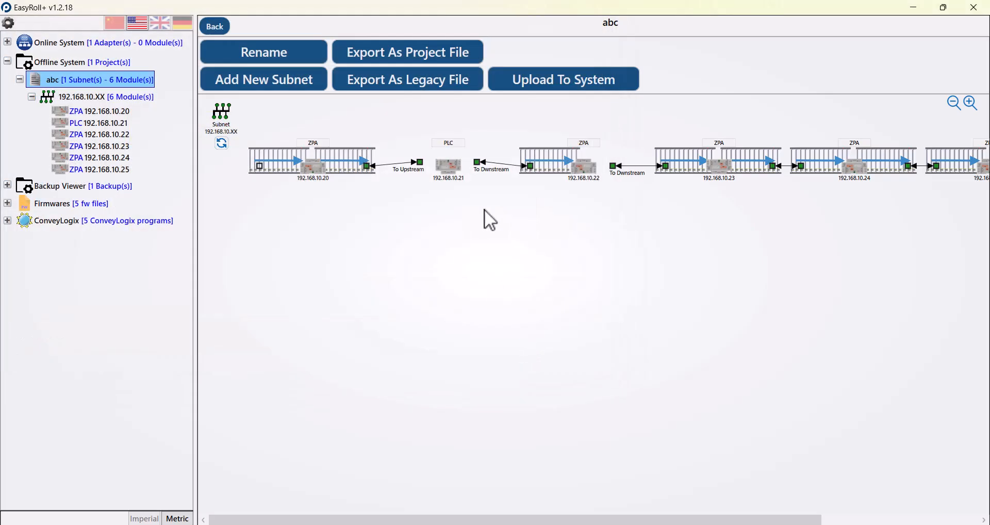
# Step: Export project abc as a legacy file named abc_old easyroll to the Desktop
pyautogui.click(435, 87)
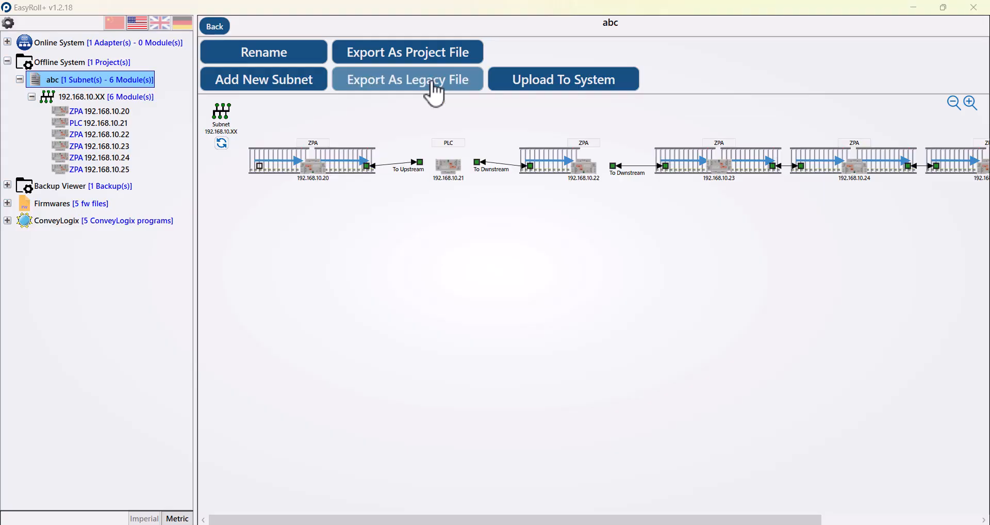
pyautogui.press('Right')
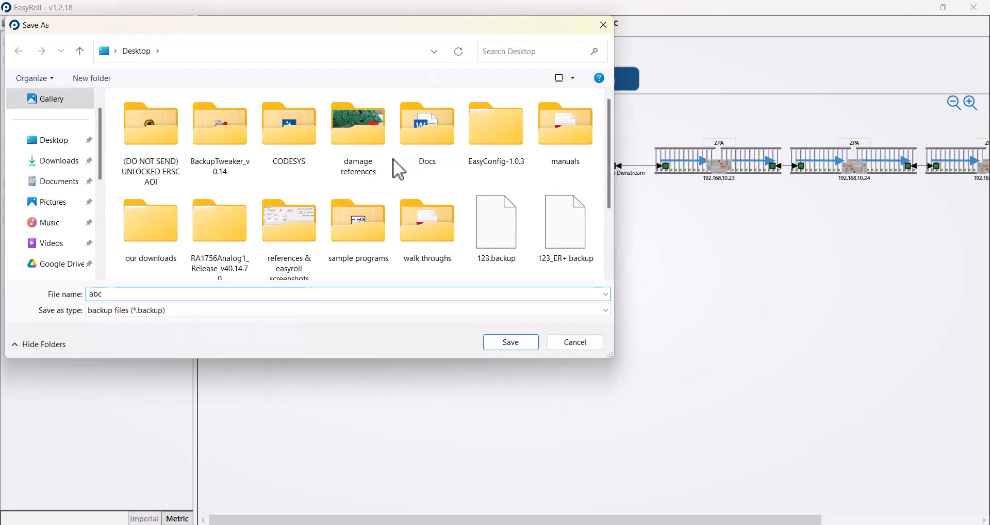
pyautogui.write('_old easyrp')
pyautogui.press('BackSpace')
pyautogui.write('oll')
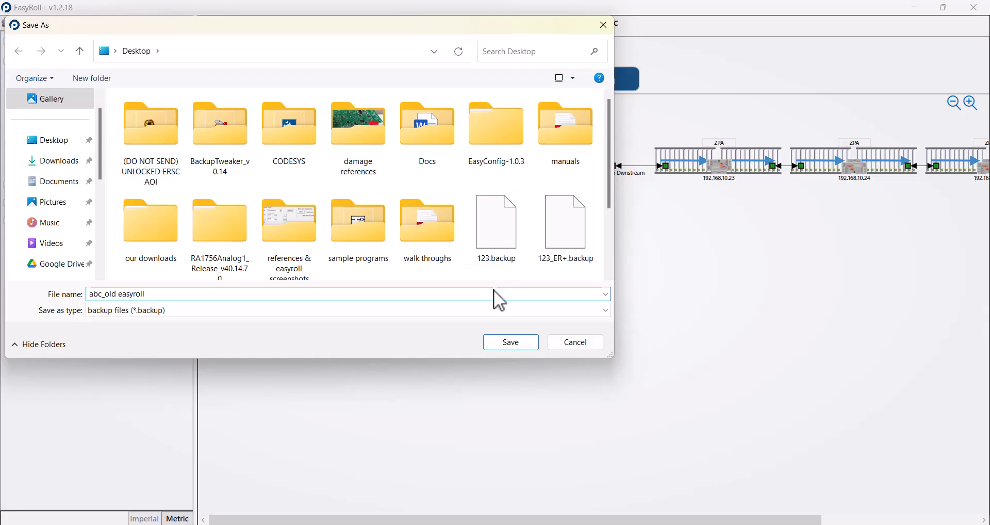
pyautogui.click(511, 342)
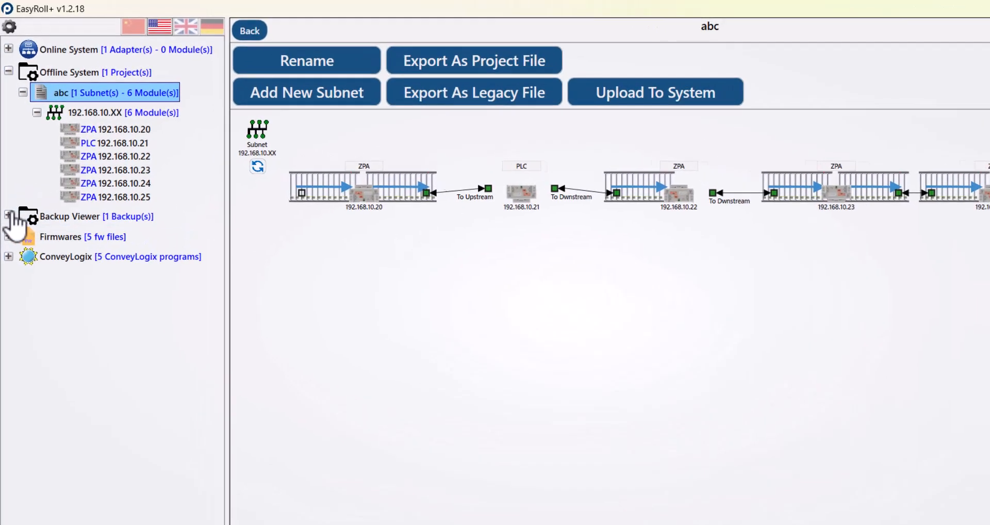
# Step: Export the EasyRoll+ backup from the Backup Viewer to an offline project
pyautogui.click(8, 216)
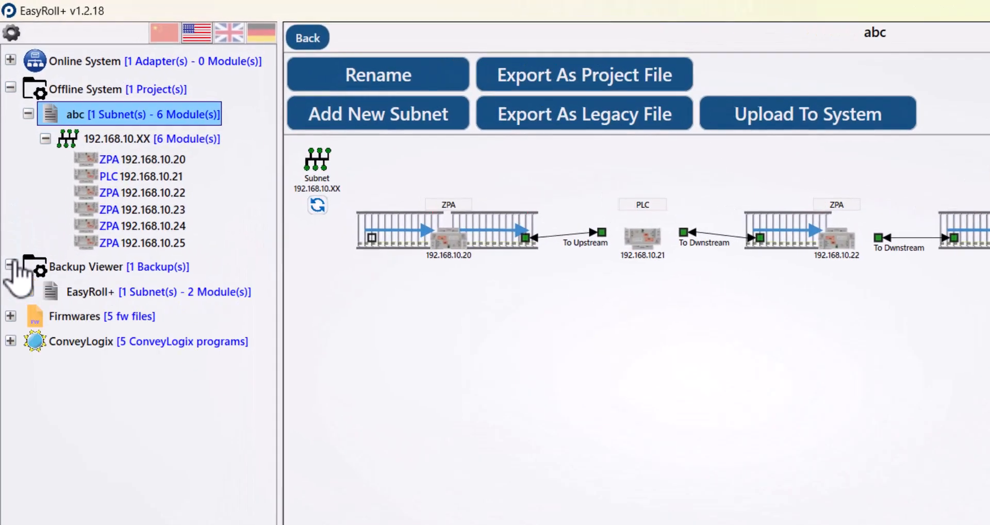
pyautogui.click(71, 240)
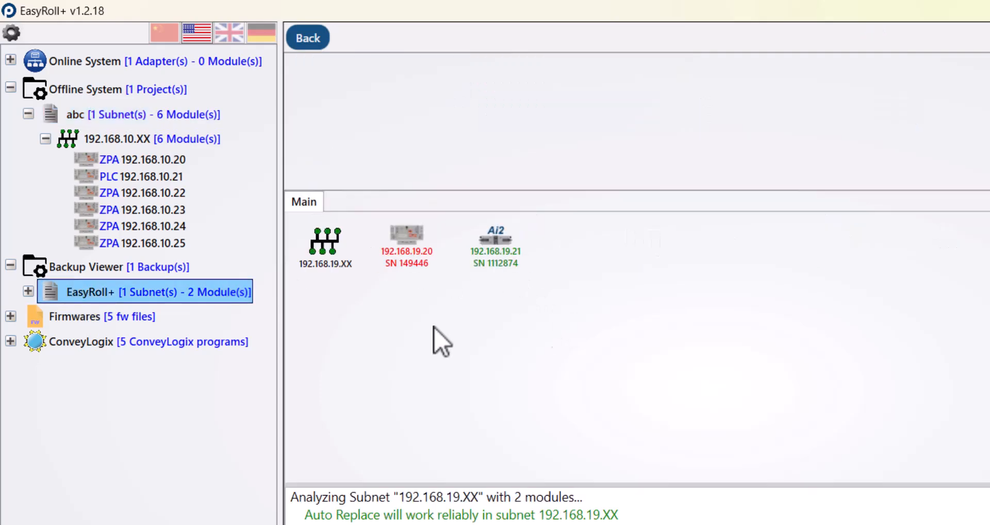
pyautogui.rightClick(81, 295)
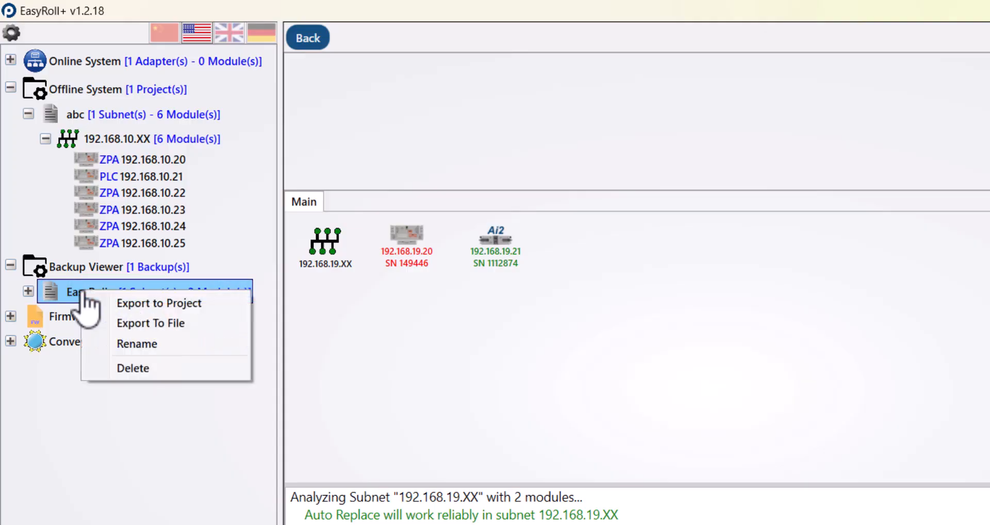
pyautogui.click(113, 305)
pyautogui.click(657, 397)
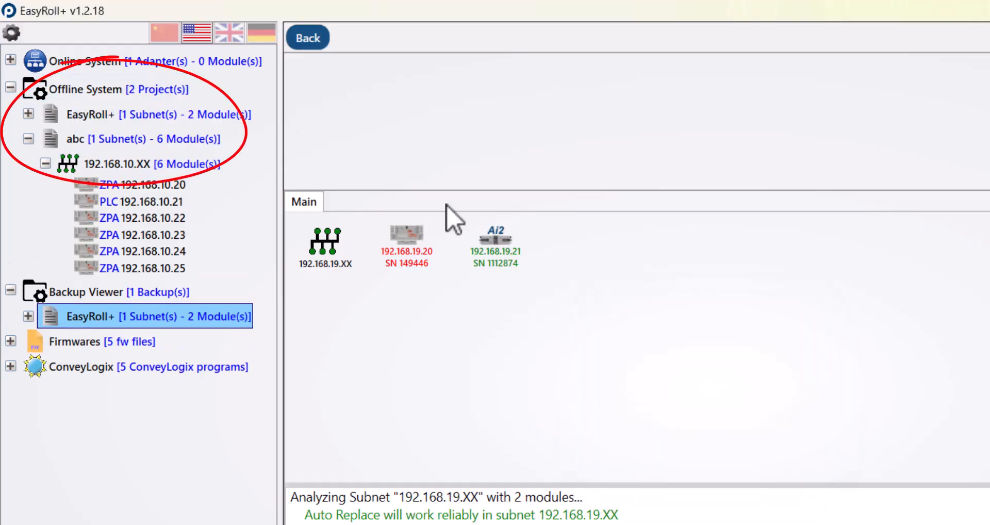
# Step: Apply ZPA type 1 Zone - Belted to module 192.168.19.20 in the offline EasyRoll+ project, with its sensor connected on the Right Side
pyautogui.click(92, 122)
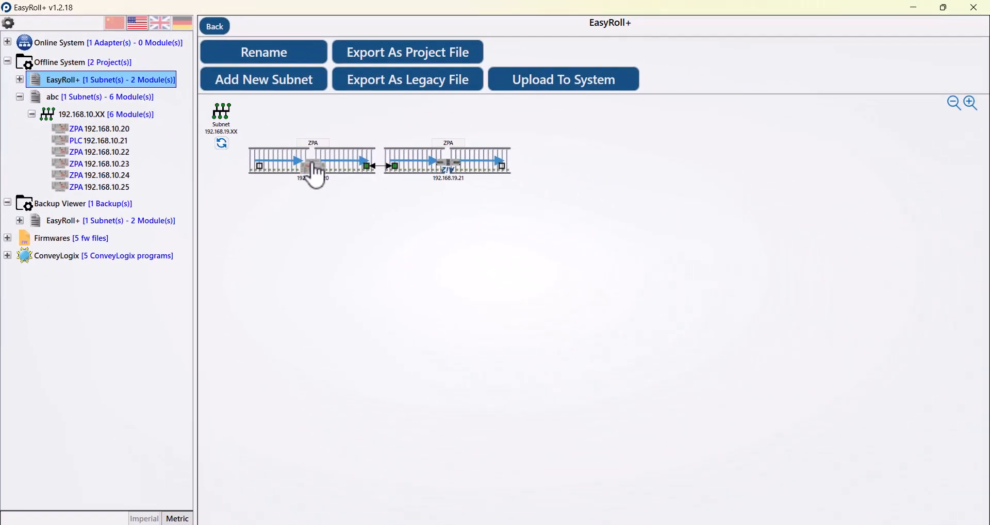
pyautogui.click(315, 166)
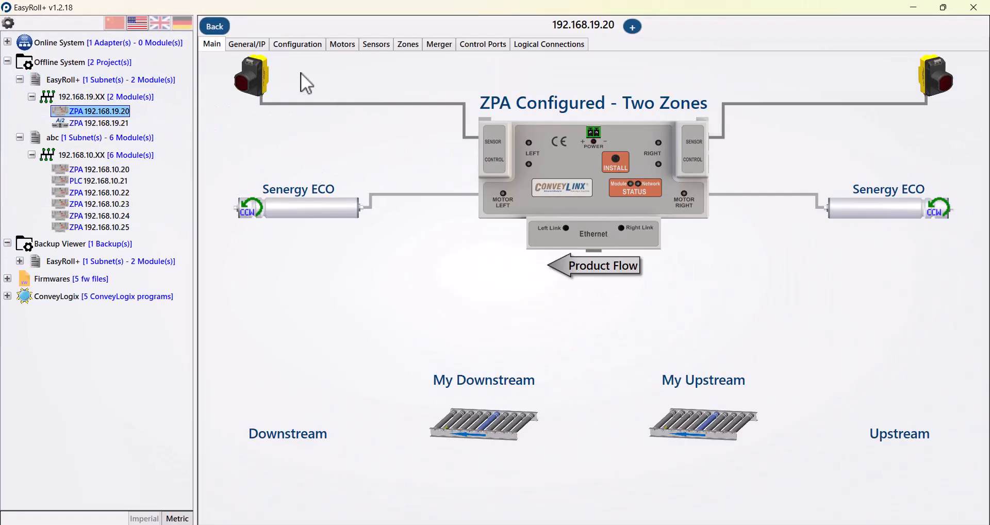
pyautogui.click(298, 45)
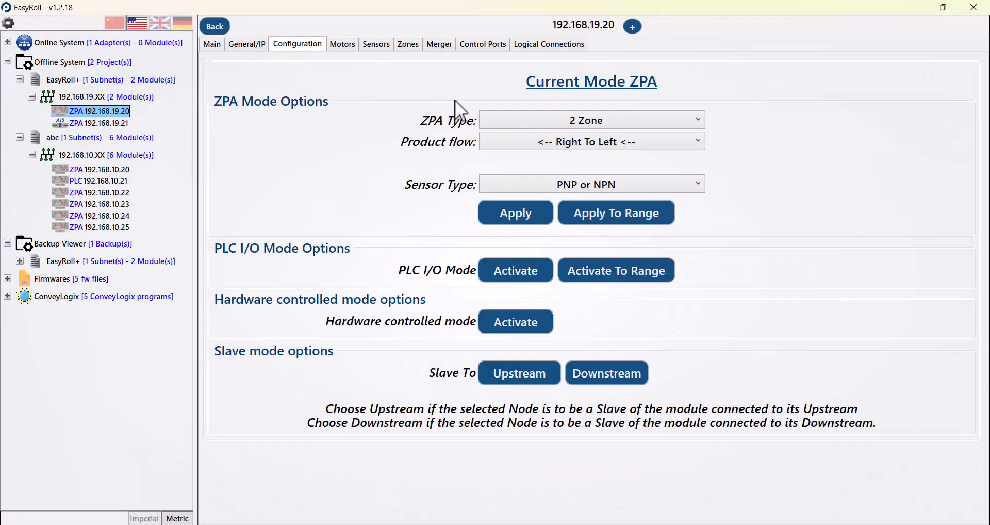
pyautogui.click(520, 119)
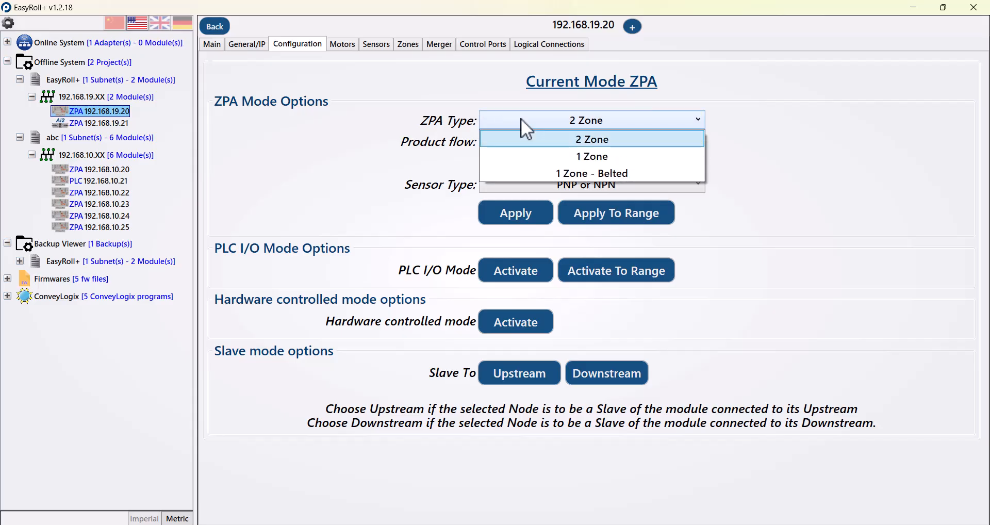
pyautogui.click(531, 176)
pyautogui.click(513, 163)
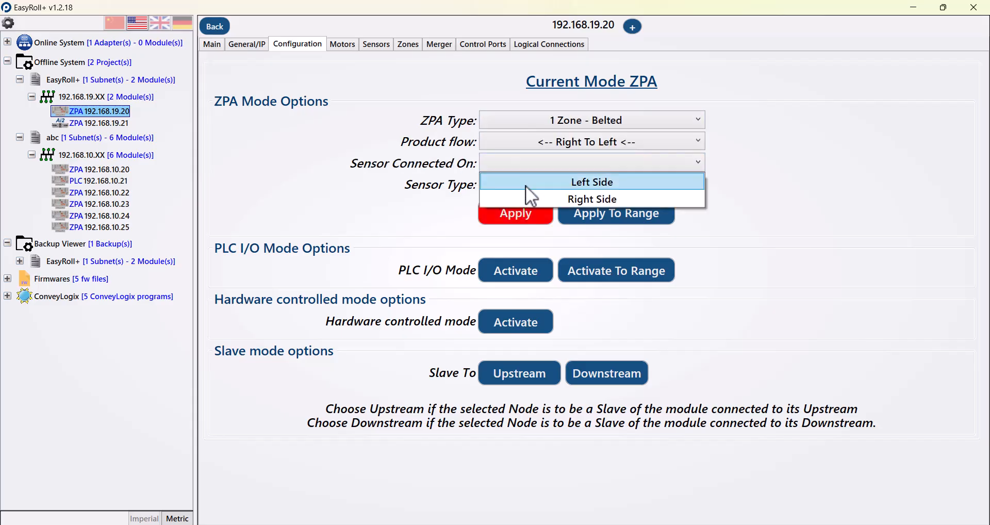
pyautogui.click(525, 199)
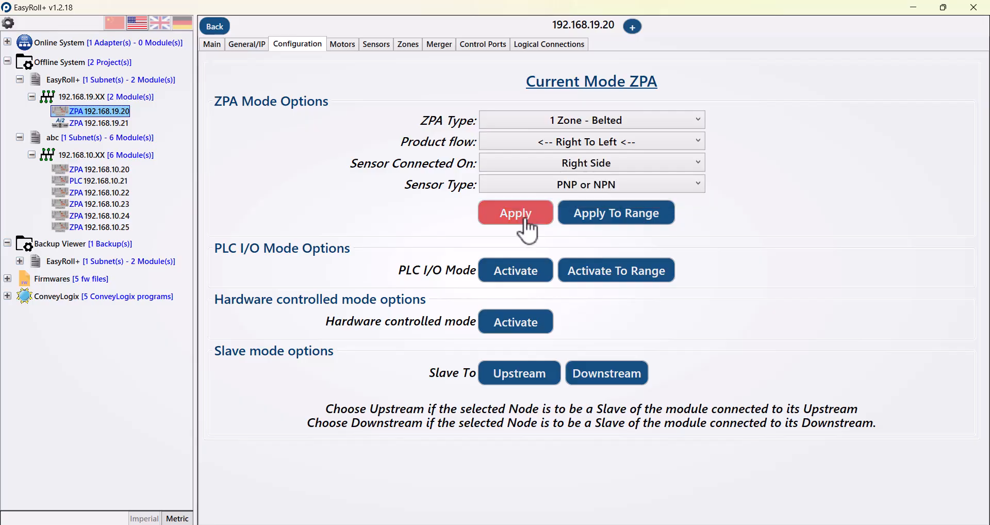
pyautogui.click(523, 222)
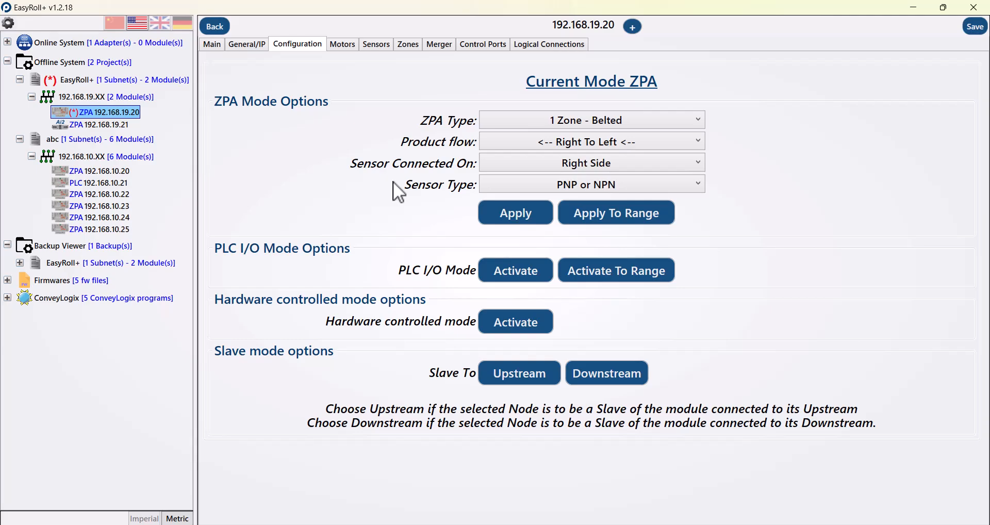
# Step: Check the overview of module 192.168.19.20 and save the changes to the offline EasyRoll+ project
pyautogui.click(208, 43)
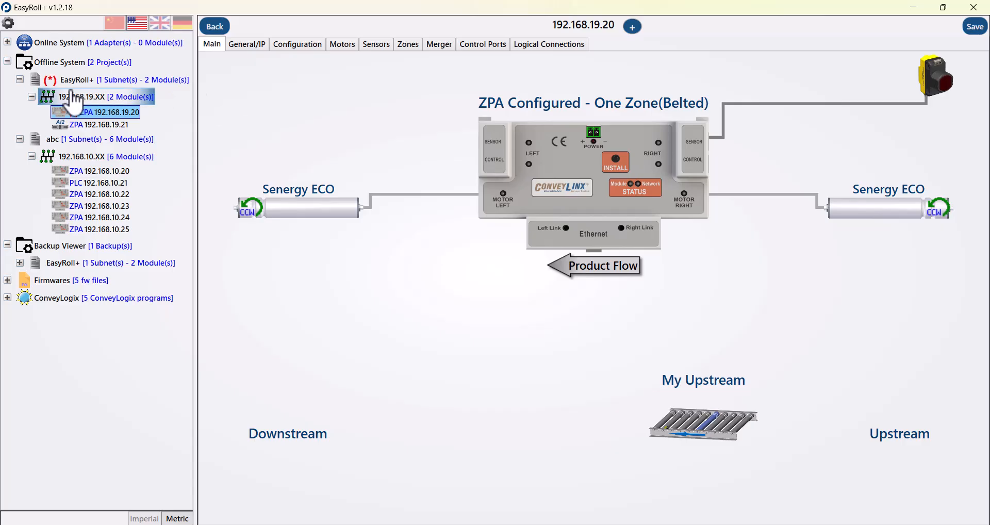
pyautogui.click(62, 79)
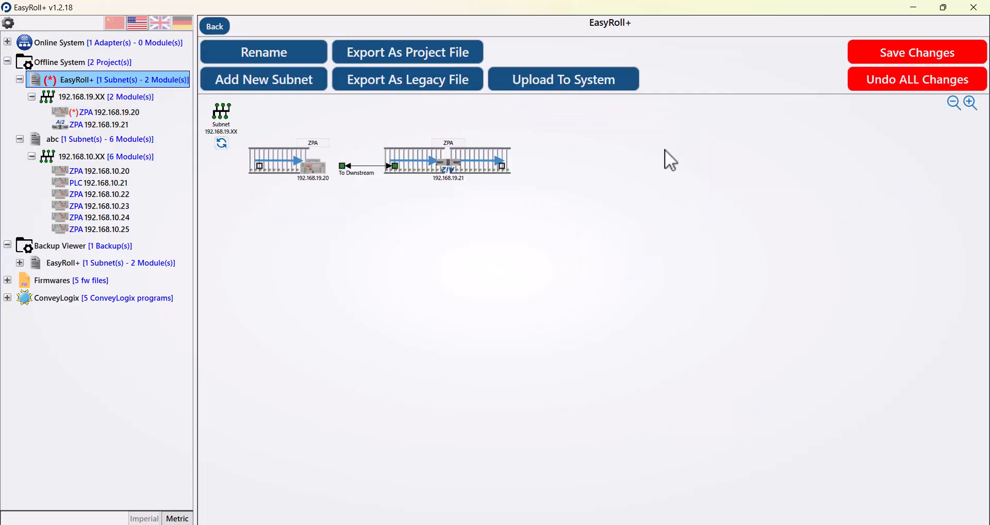
pyautogui.click(869, 57)
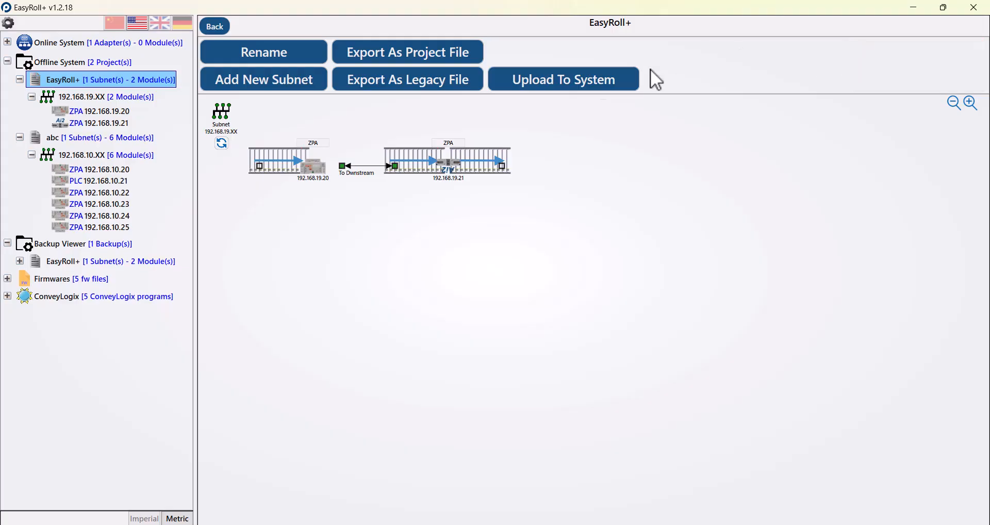
# Step: Export the EasyRoll+ project as a legacy file to the Desktop, appending EDIT to the default file name
pyautogui.click(452, 81)
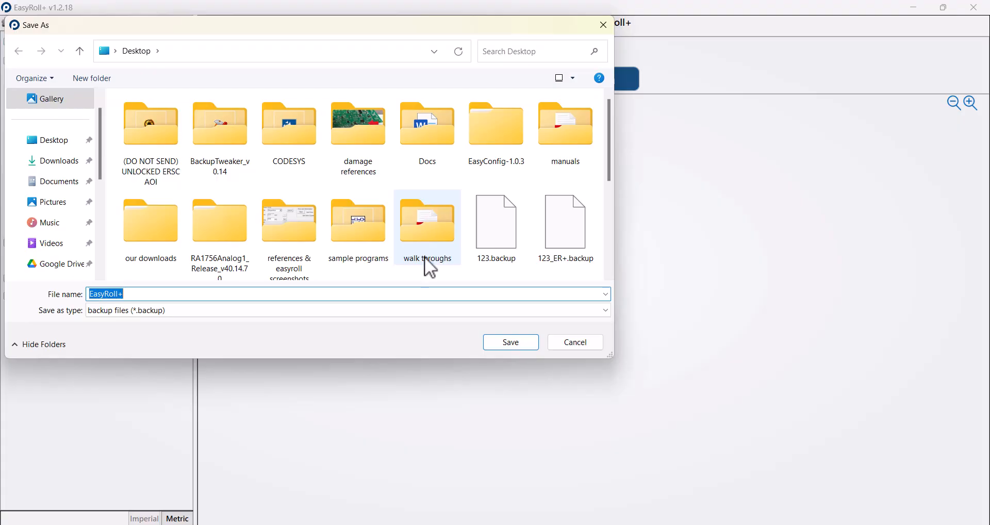
pyautogui.click(419, 297)
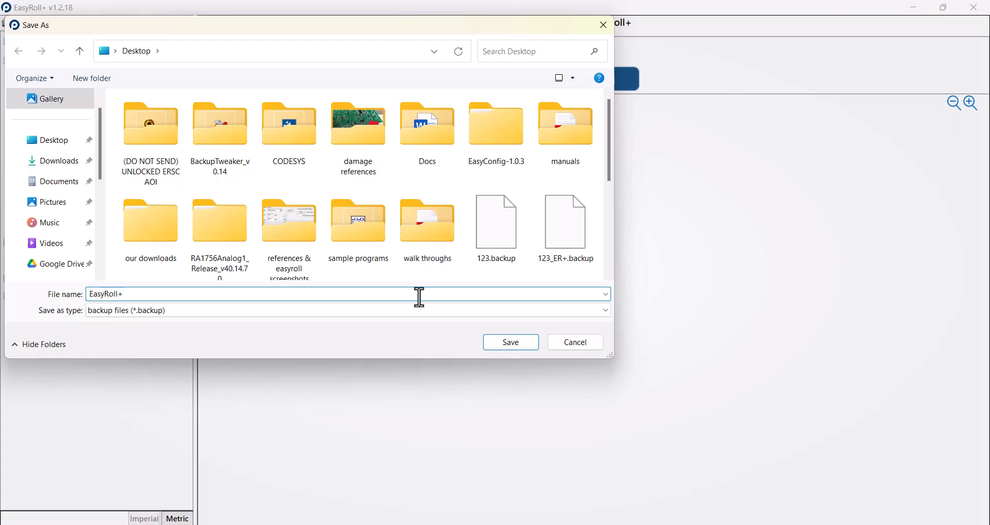
pyautogui.write('EDIT')
pyautogui.press('Return')
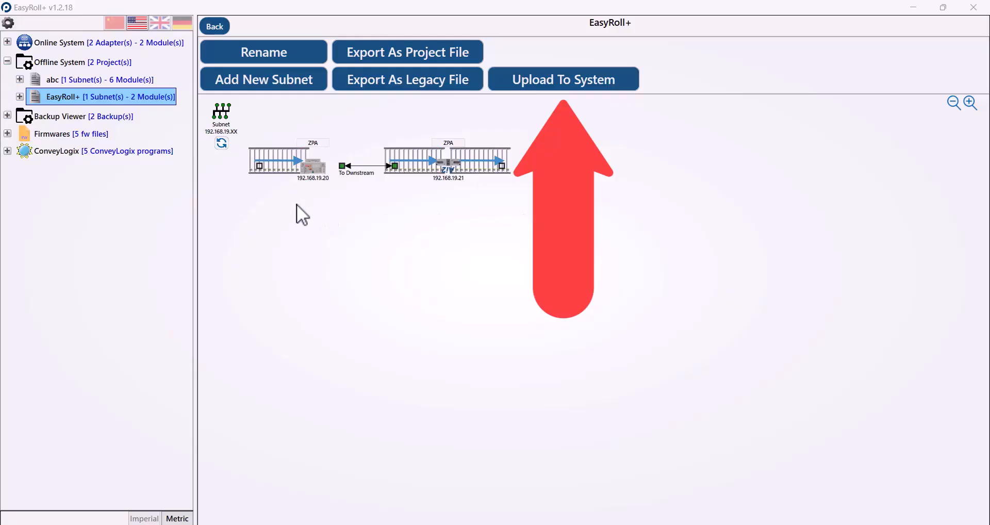
# Step: Start uploading the EasyRoll+ project to the system and assign both of its project nodes to the connected modules 192.168.19.20 and 192.168.19.21
pyautogui.click(581, 93)
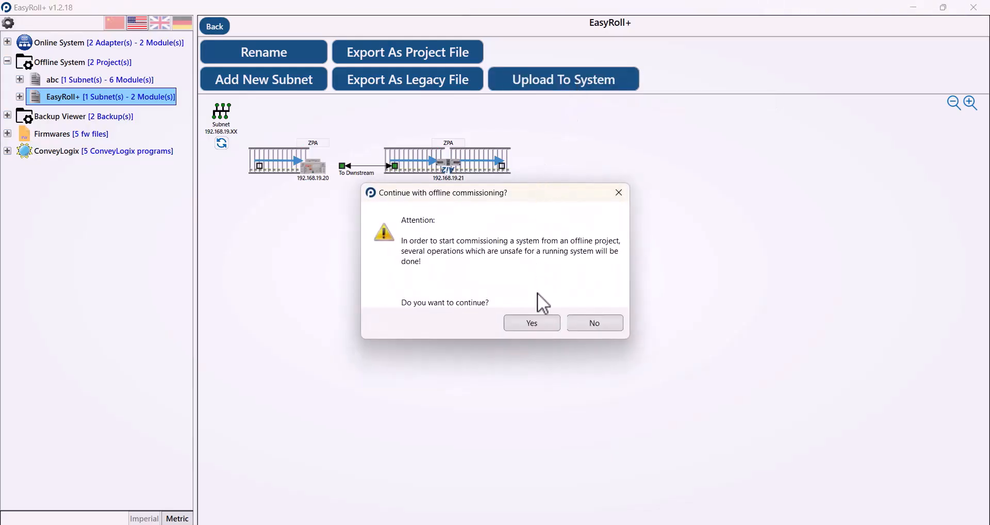
pyautogui.click(532, 323)
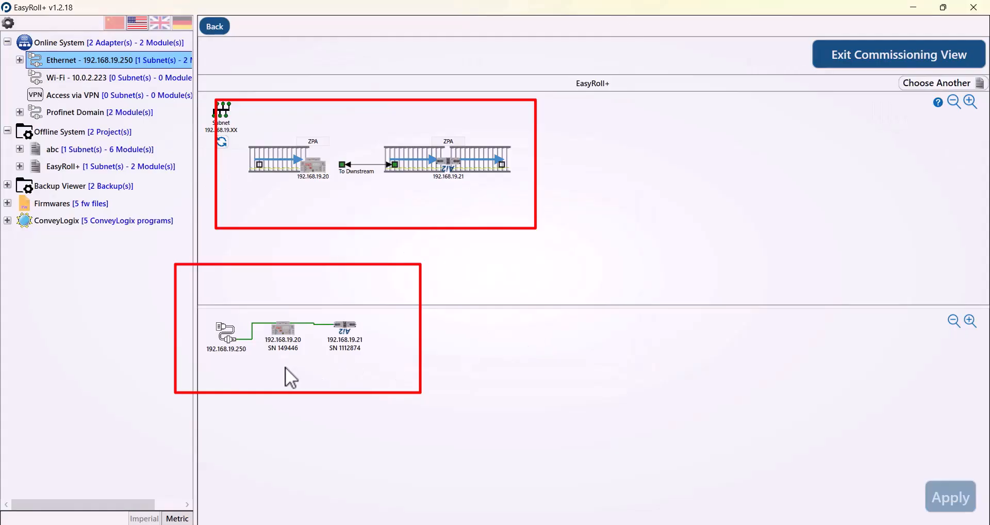
pyautogui.moveTo(518, 217); pyautogui.dragTo(265, 133)
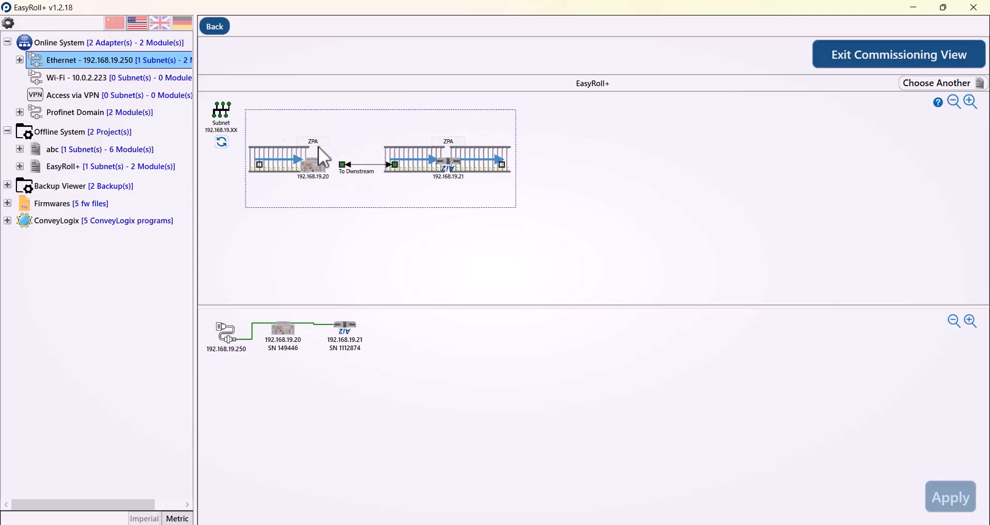
pyautogui.moveTo(428, 162); pyautogui.dragTo(348, 335)
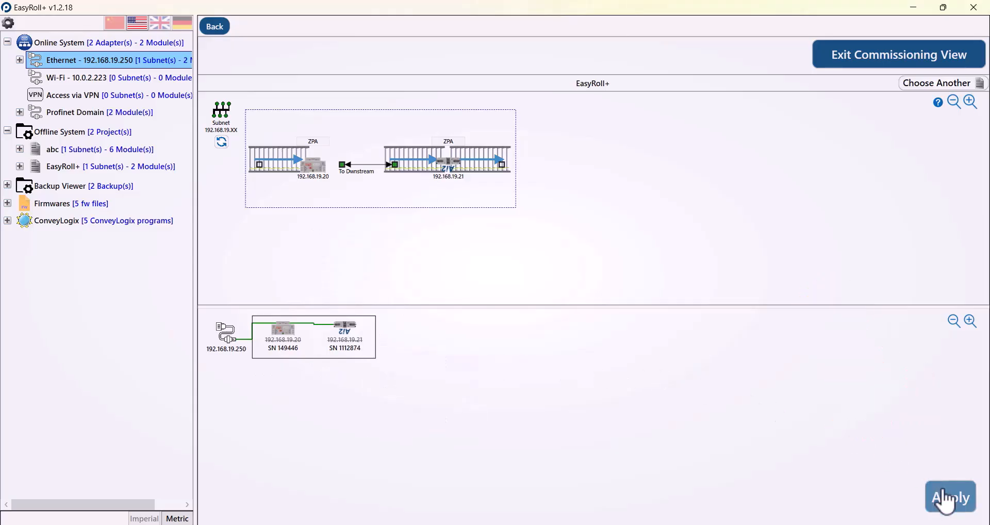
# Step: Apply the assigned project nodes to the connected modules and exit the commissioning view
pyautogui.click(947, 499)
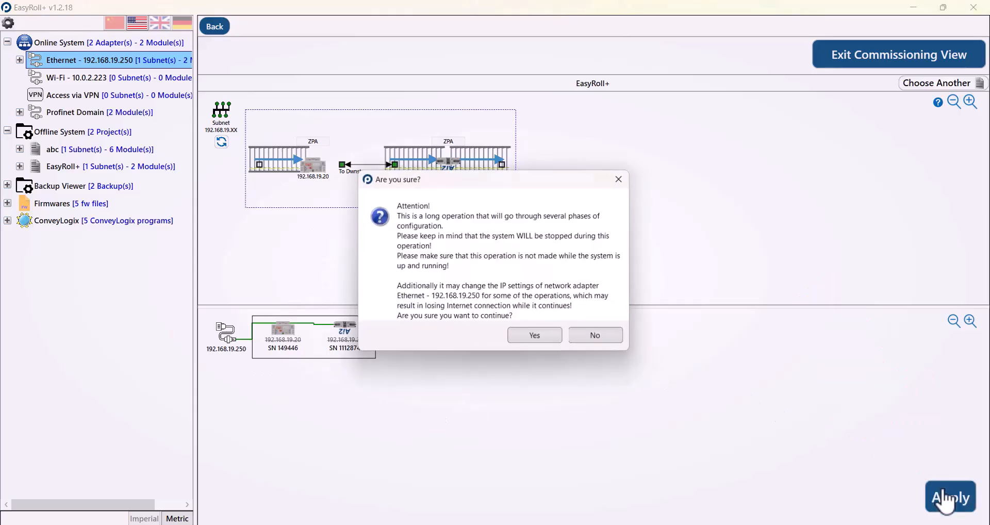
pyautogui.click(550, 343)
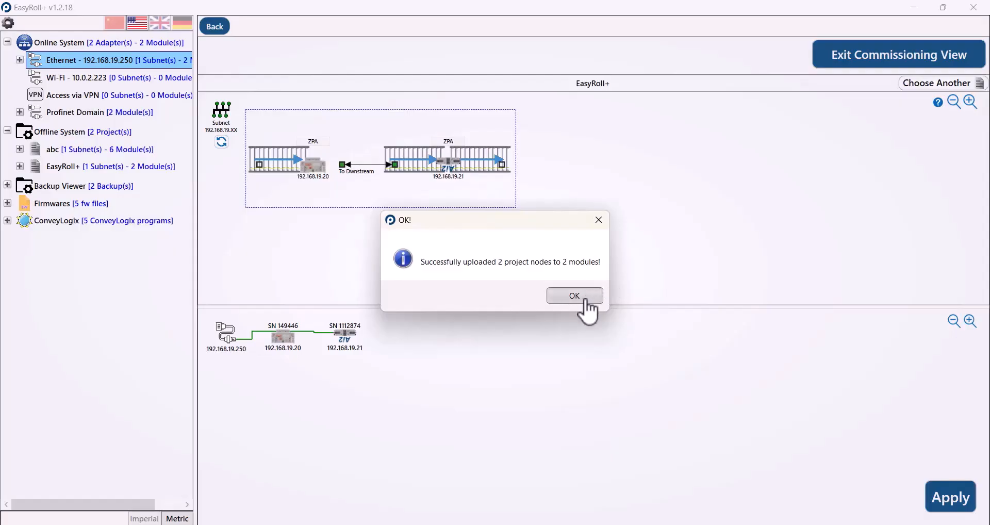
pyautogui.click(586, 299)
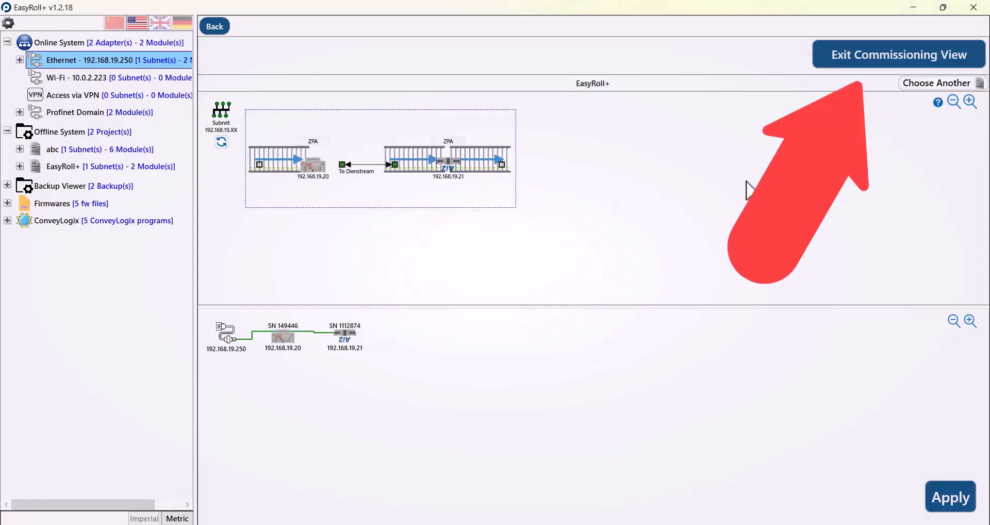
pyautogui.click(852, 62)
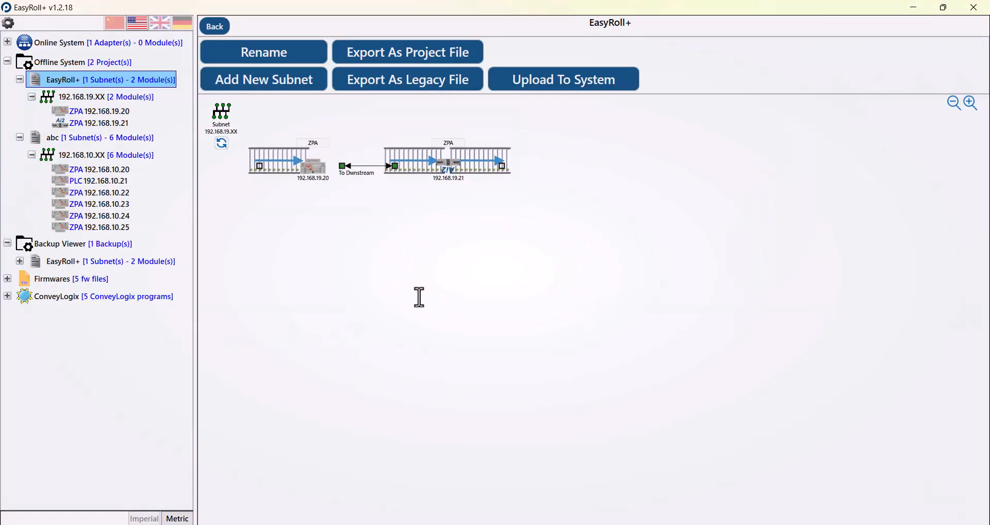